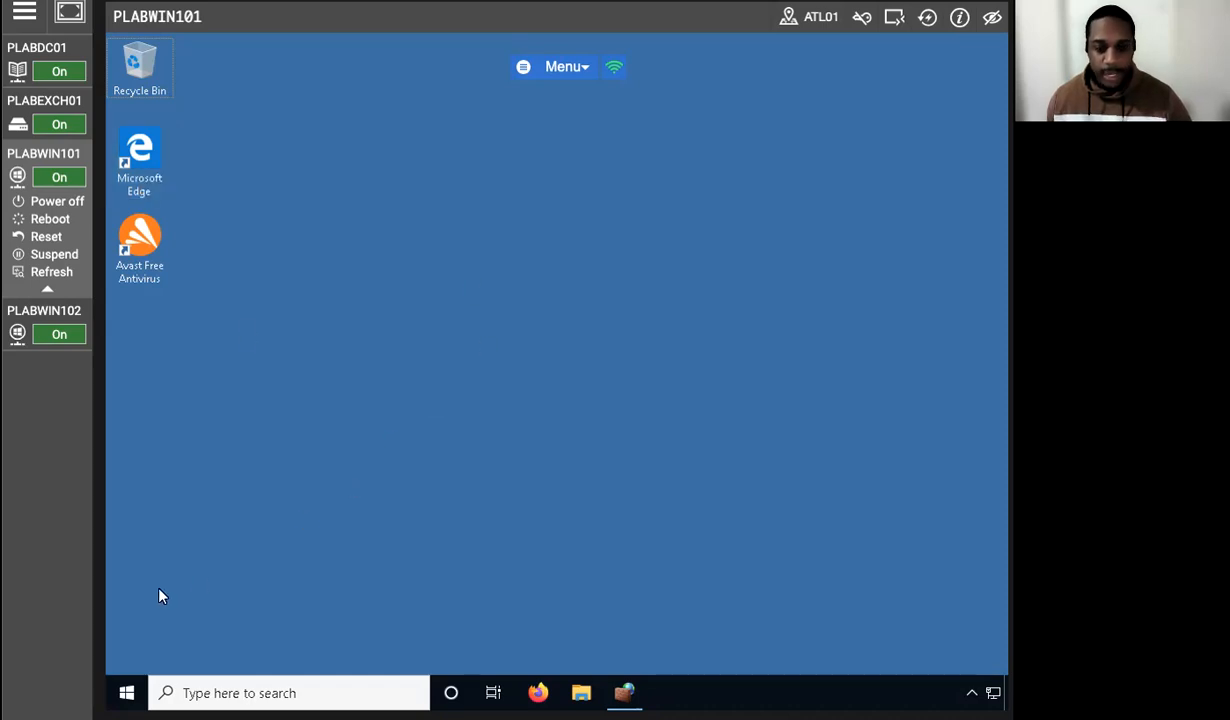
Open Disk Management and shrink the C: volume by 1024 MB
{"action": "right_click", "coordinate": [119, 698]}
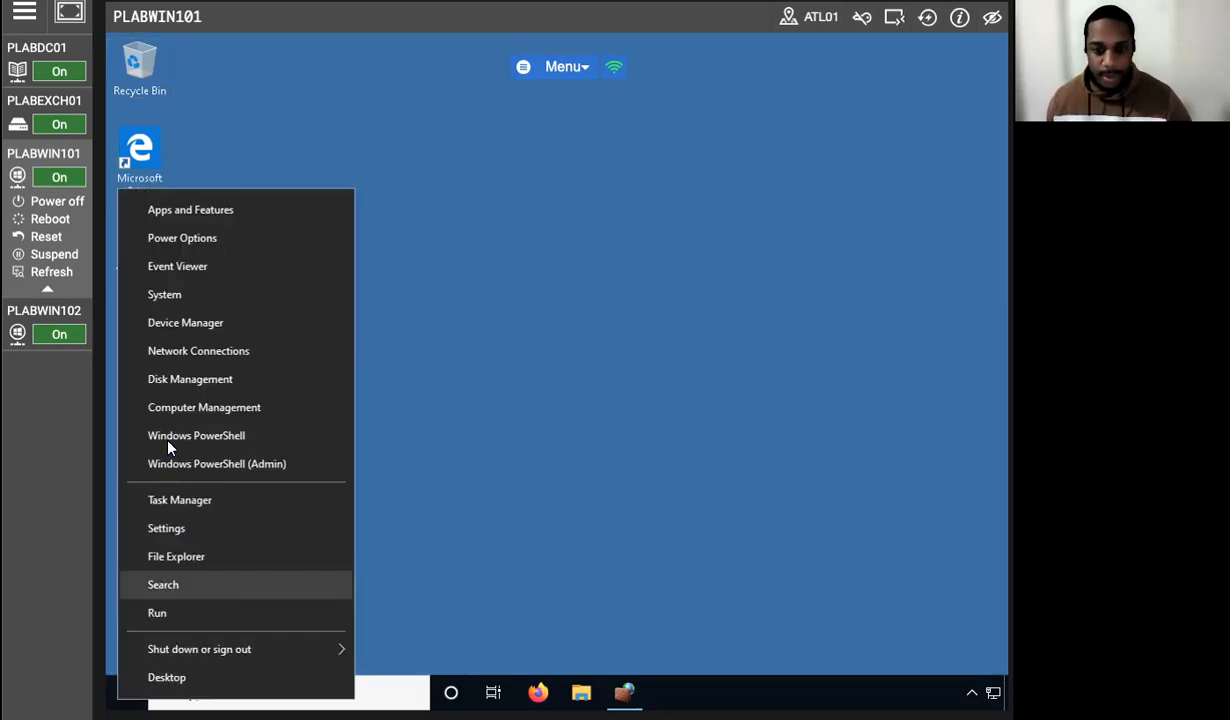
{"action": "left_click", "coordinate": [188, 379]}
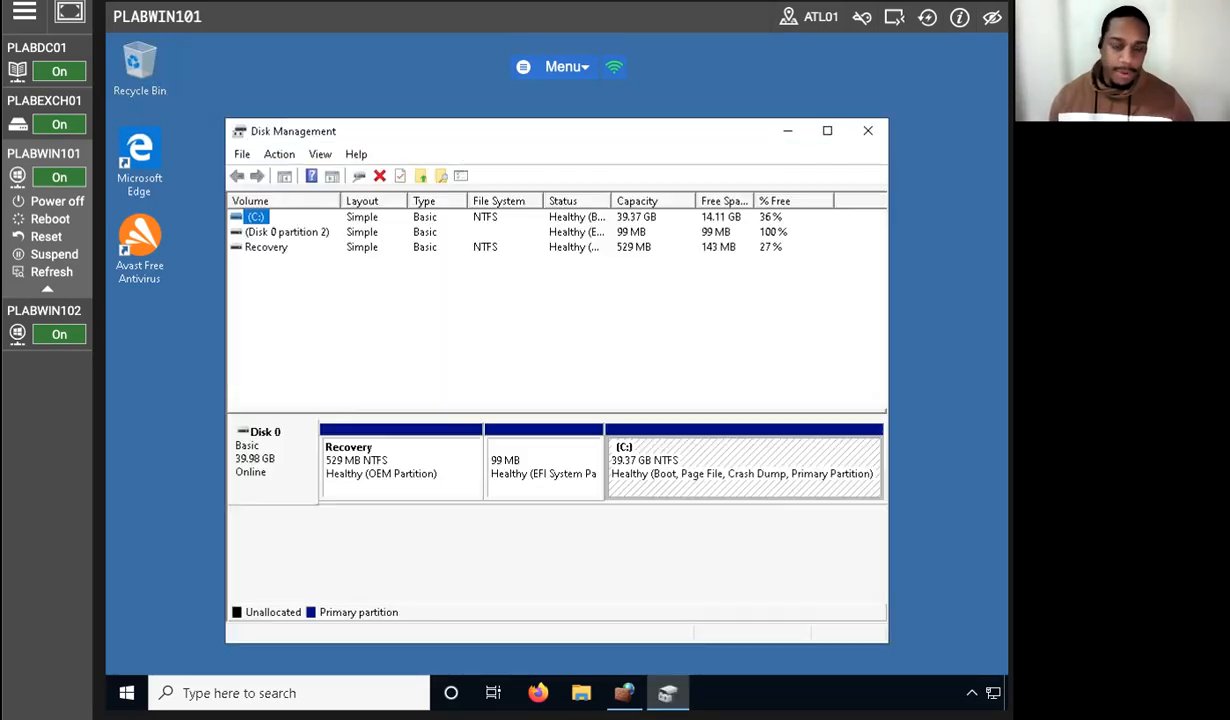
{"action": "left_click", "coordinate": [667, 440]}
{"action": "right_click", "coordinate": [665, 440]}
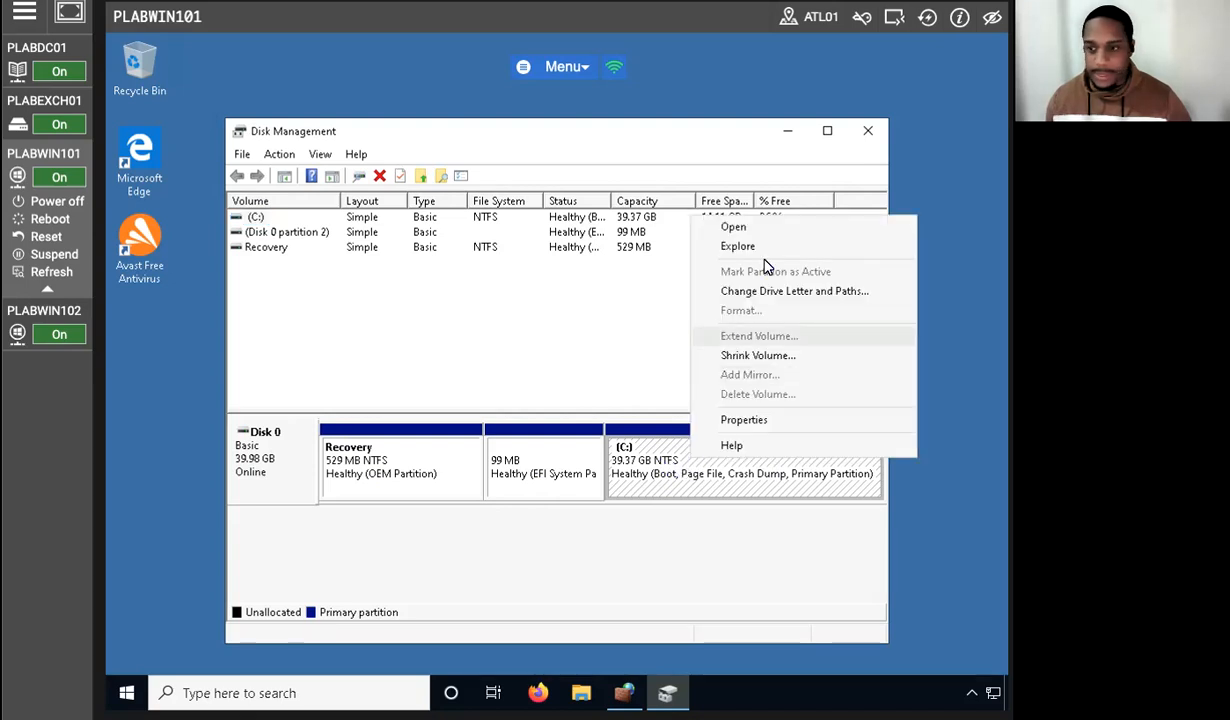
{"action": "left_click", "coordinate": [780, 355]}
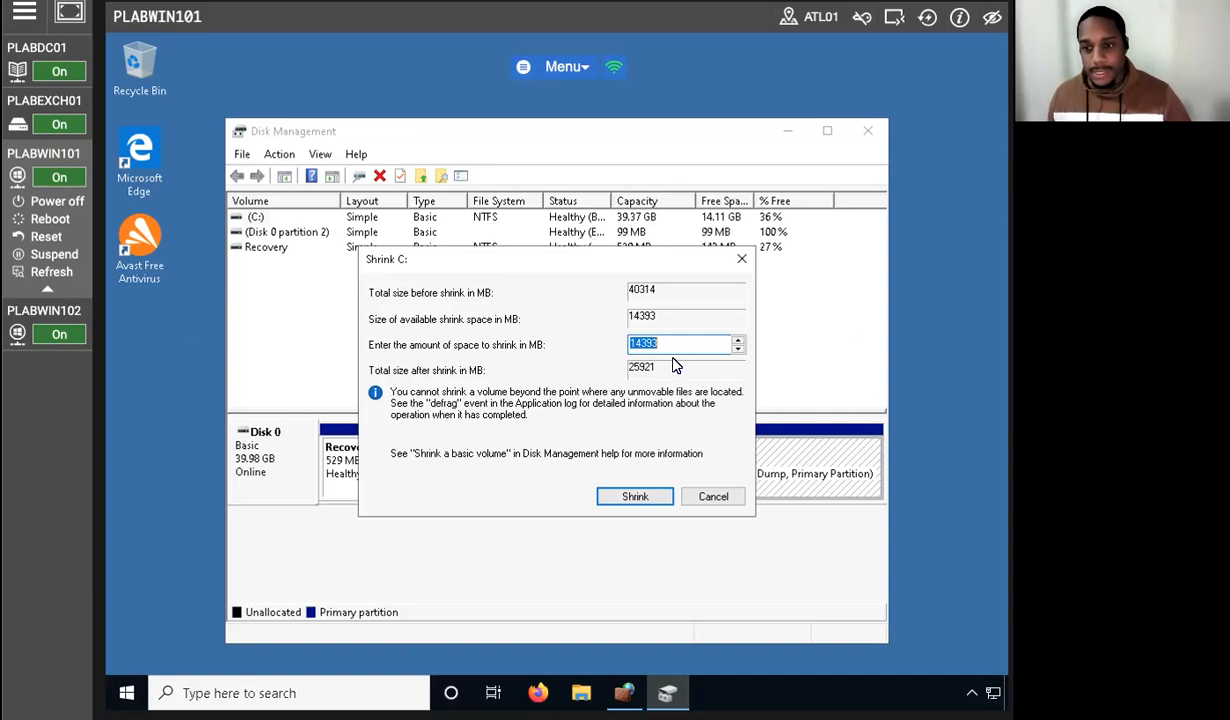
{"action": "type", "text": "1024"}
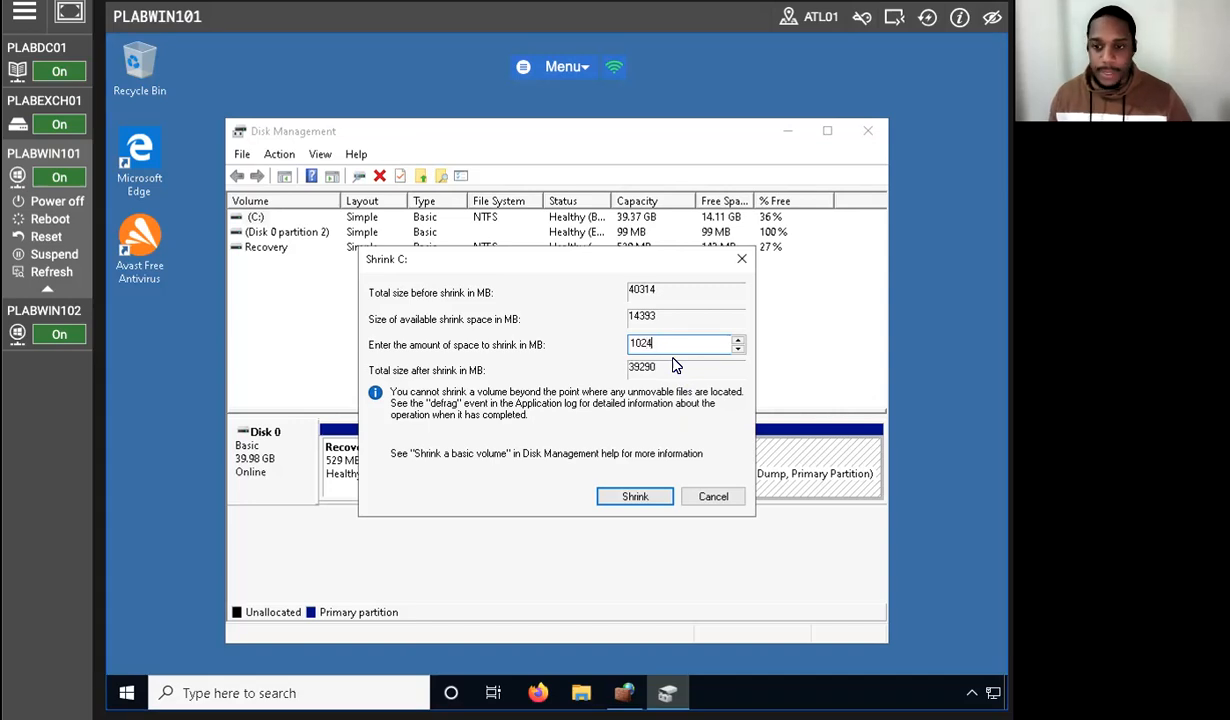
{"action": "left_click", "coordinate": [632, 494]}
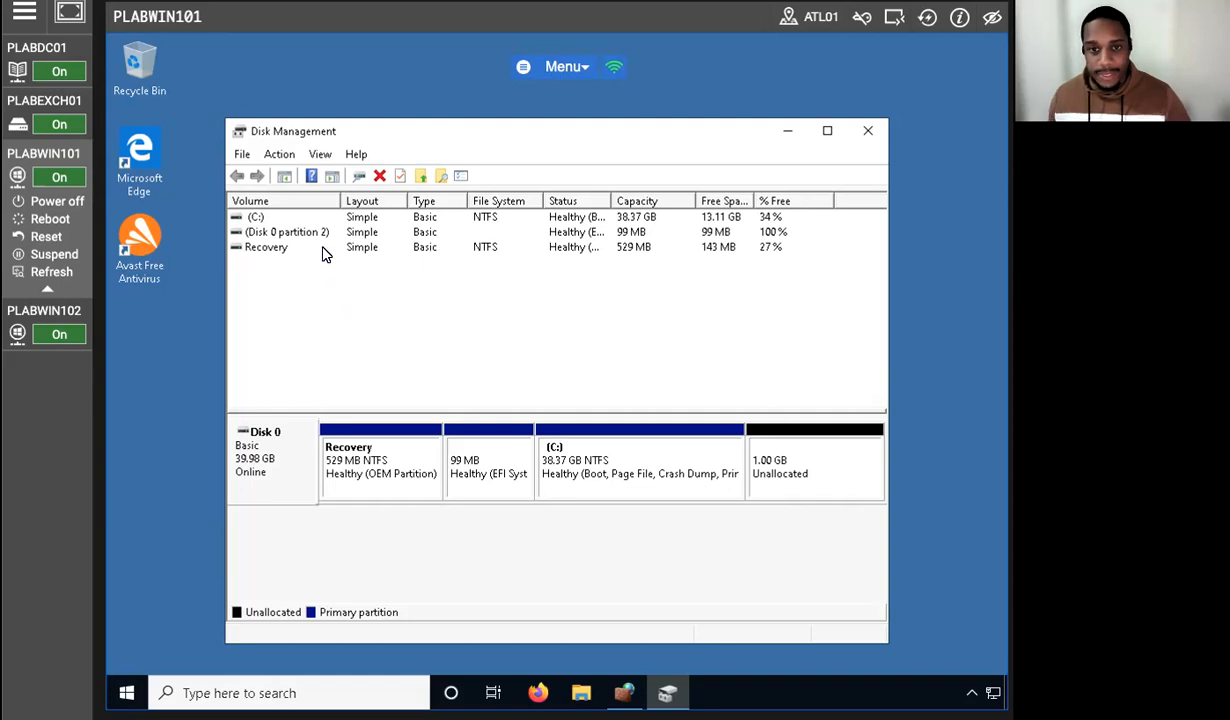
Create a 1023 MB NTFS simple volume in the unallocated space with drive letter D and label New Volume, and close Disk Management
{"action": "left_click", "coordinate": [295, 232]}
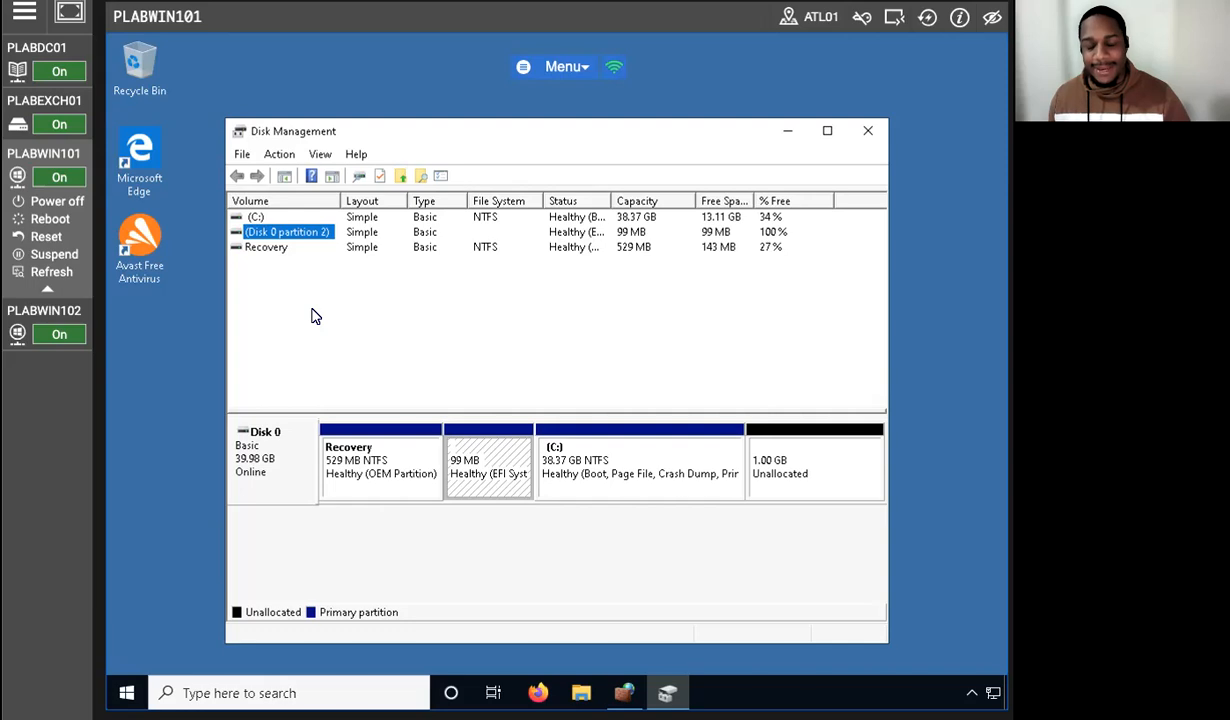
{"action": "left_click", "coordinate": [772, 478]}
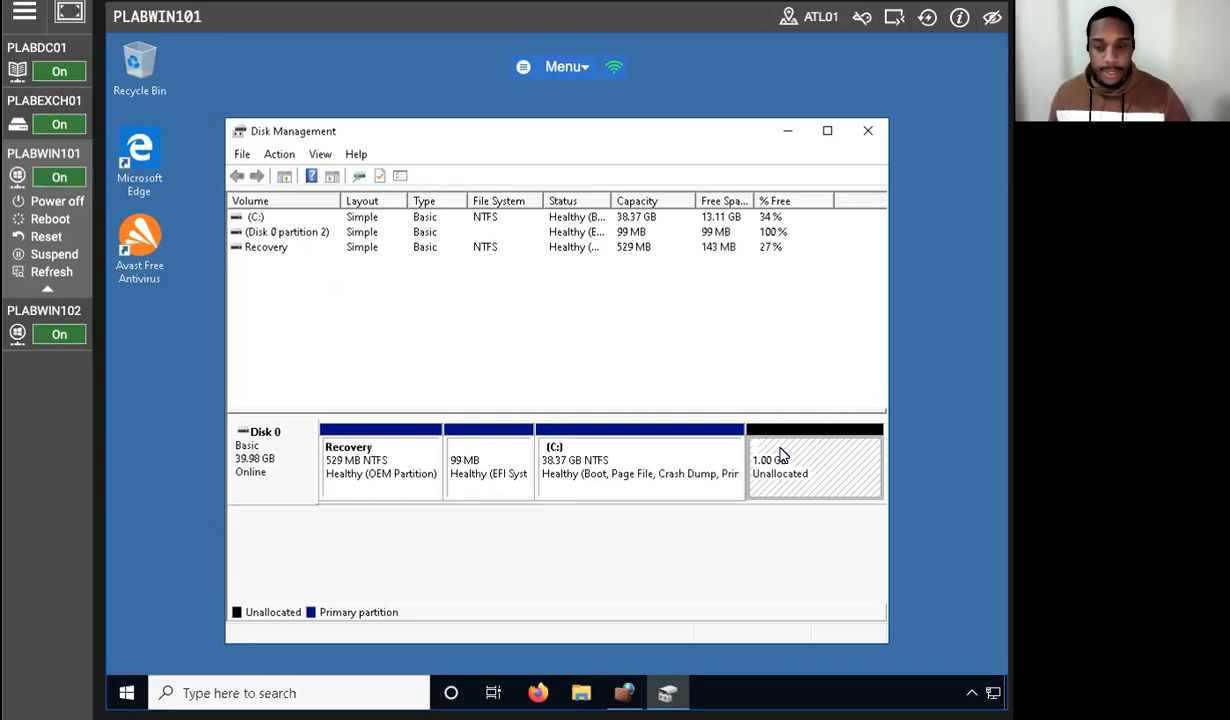
{"action": "right_click", "coordinate": [807, 467]}
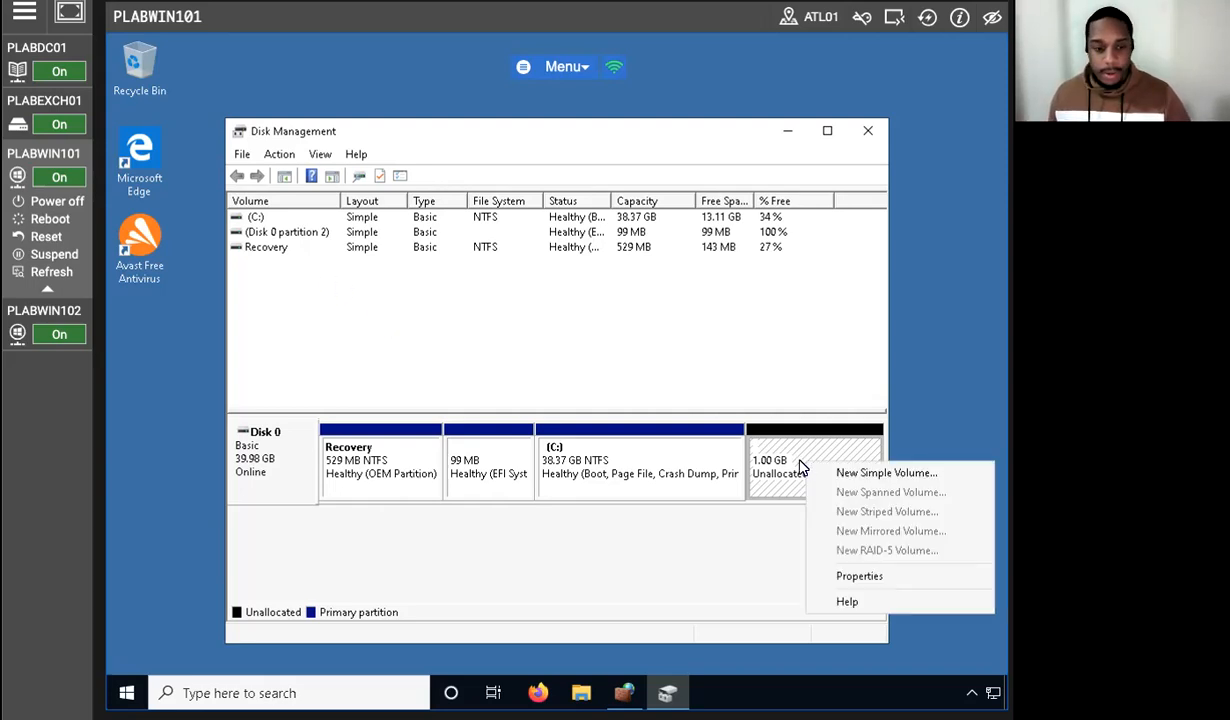
{"action": "left_click", "coordinate": [866, 472]}
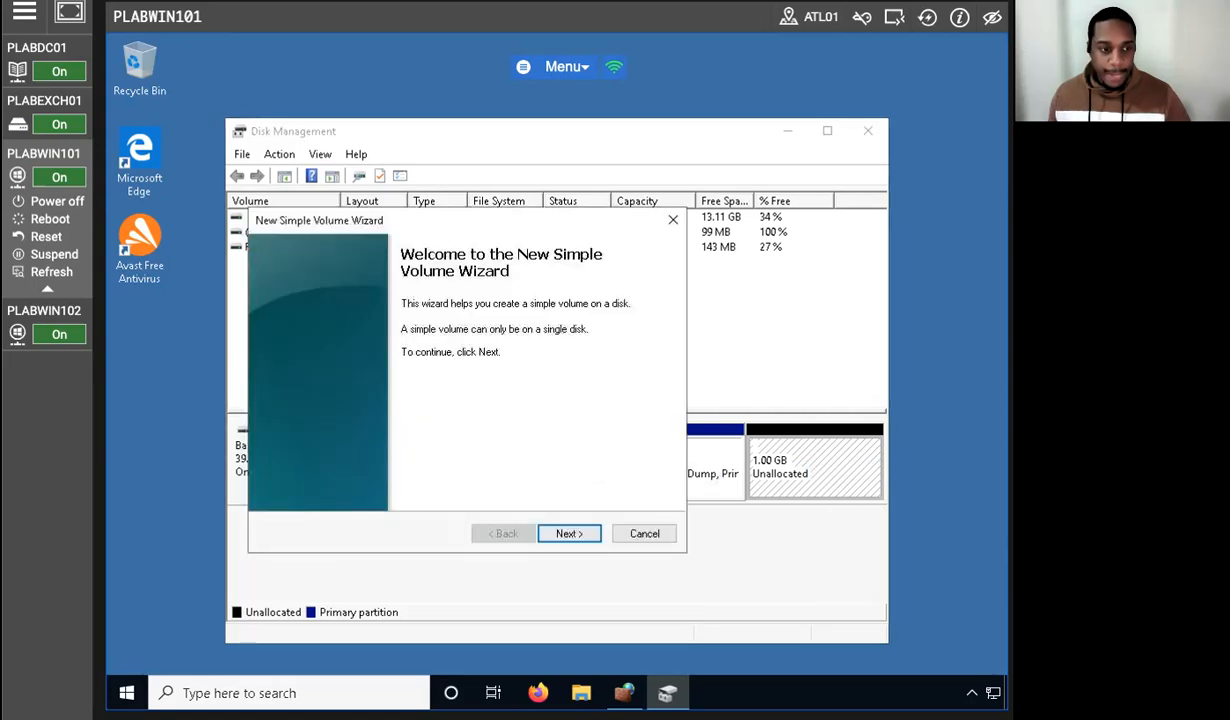
{"action": "left_click", "coordinate": [568, 533]}
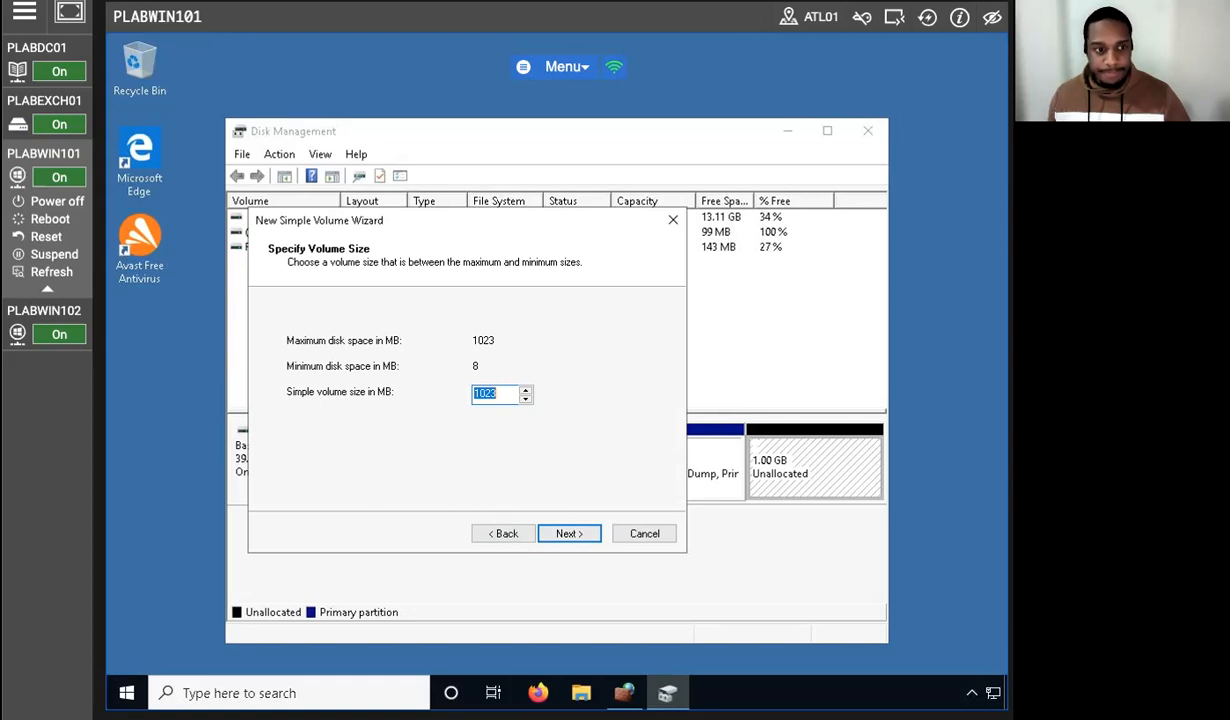
{"action": "left_click", "coordinate": [563, 533]}
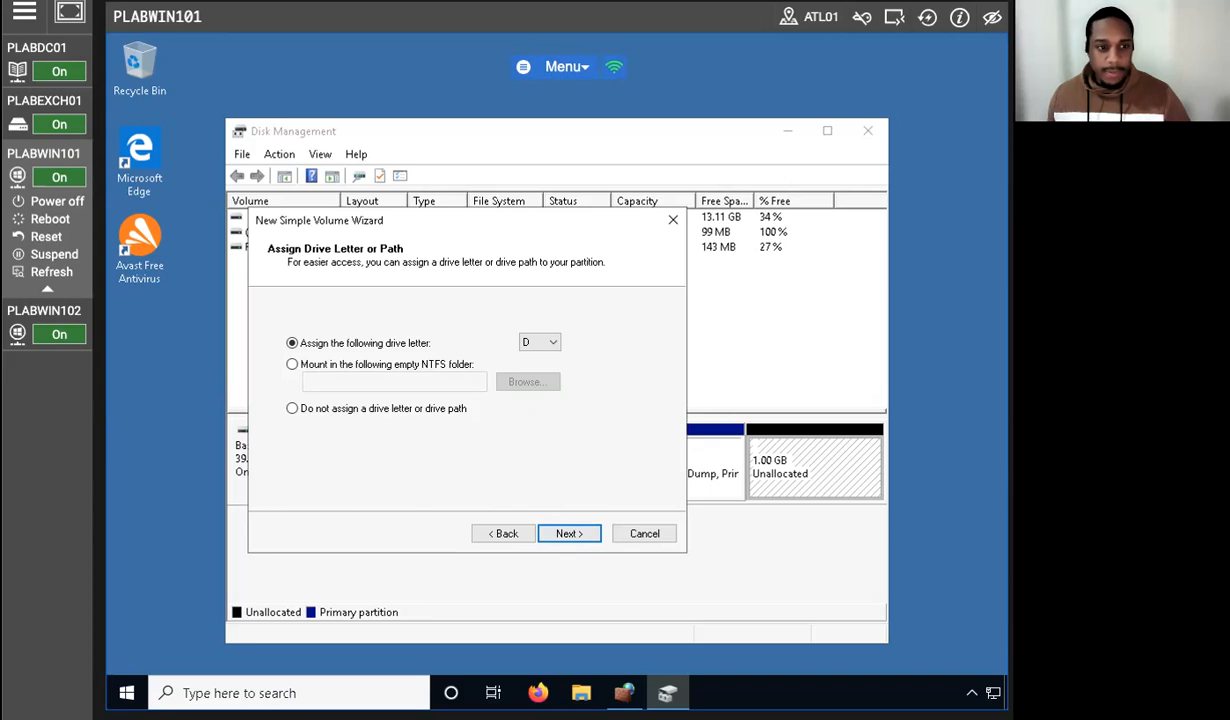
{"action": "left_click", "coordinate": [565, 534]}
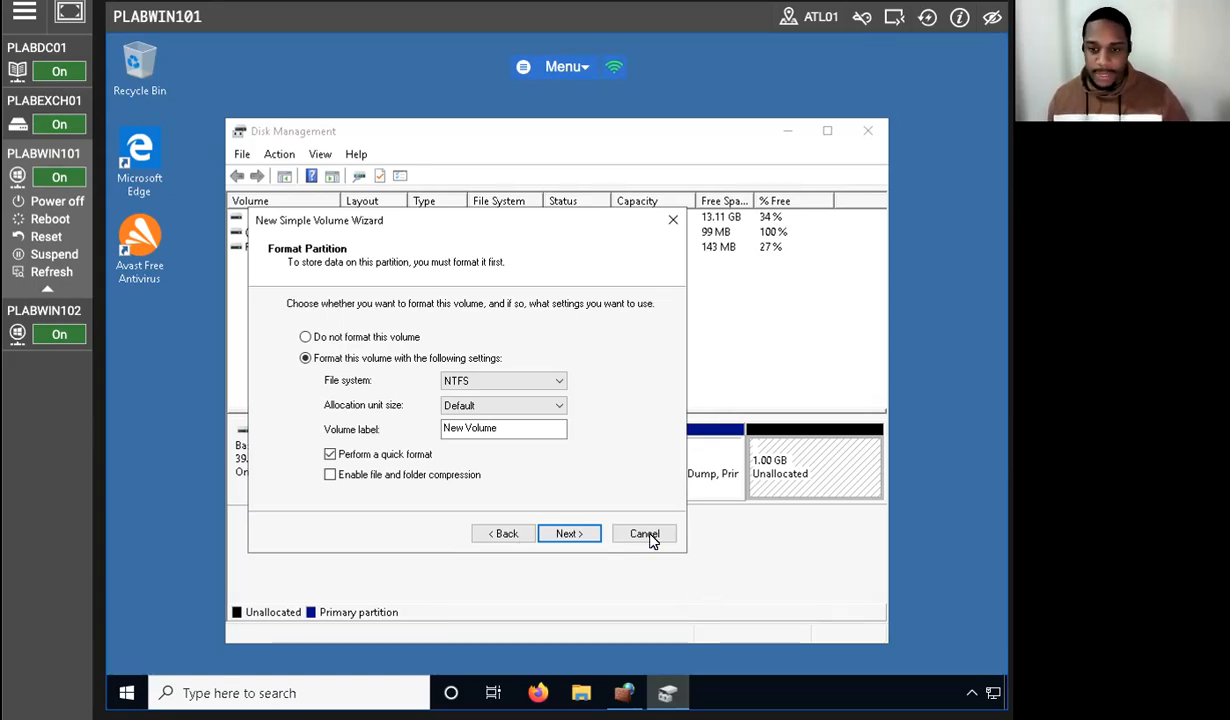
{"action": "left_click", "coordinate": [568, 533]}
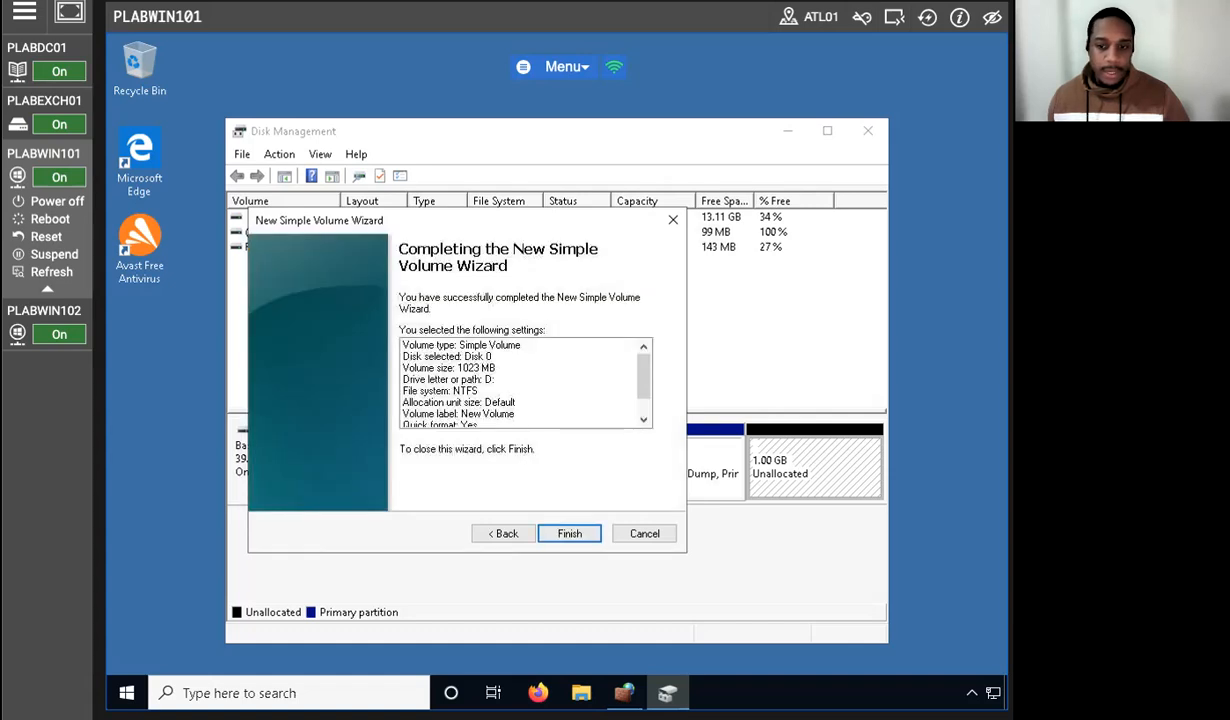
{"action": "left_click", "coordinate": [566, 534]}
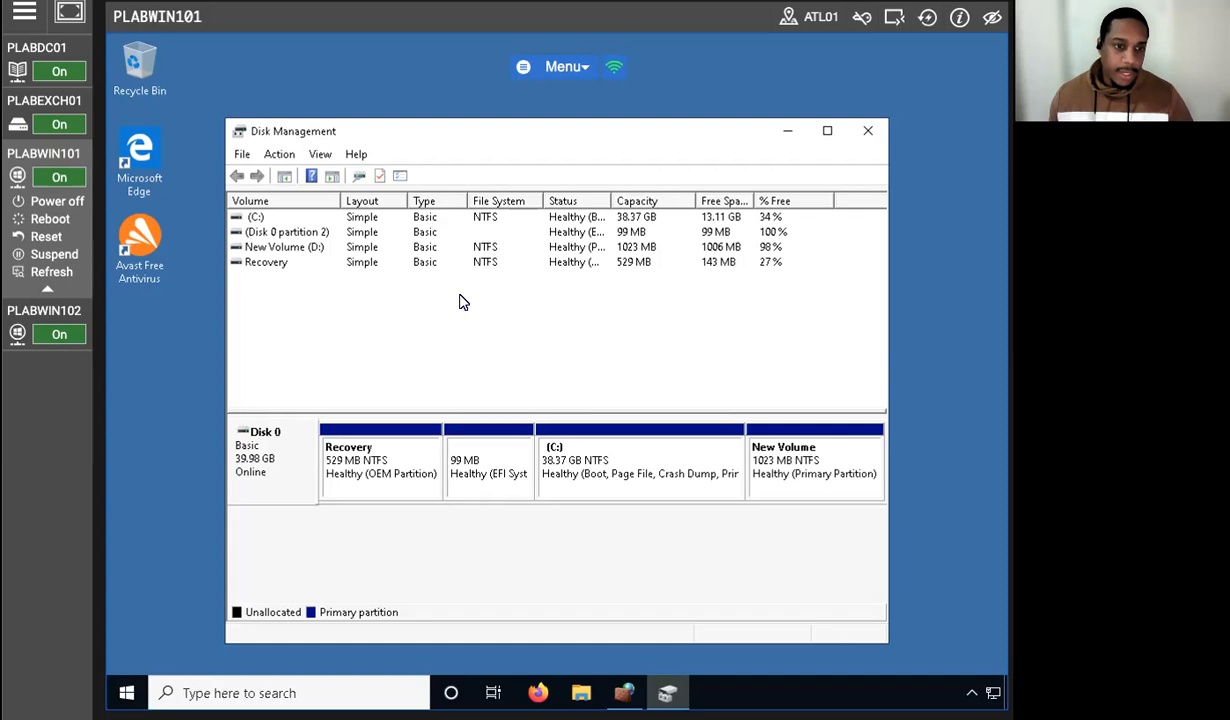
{"action": "left_click", "coordinate": [313, 249]}
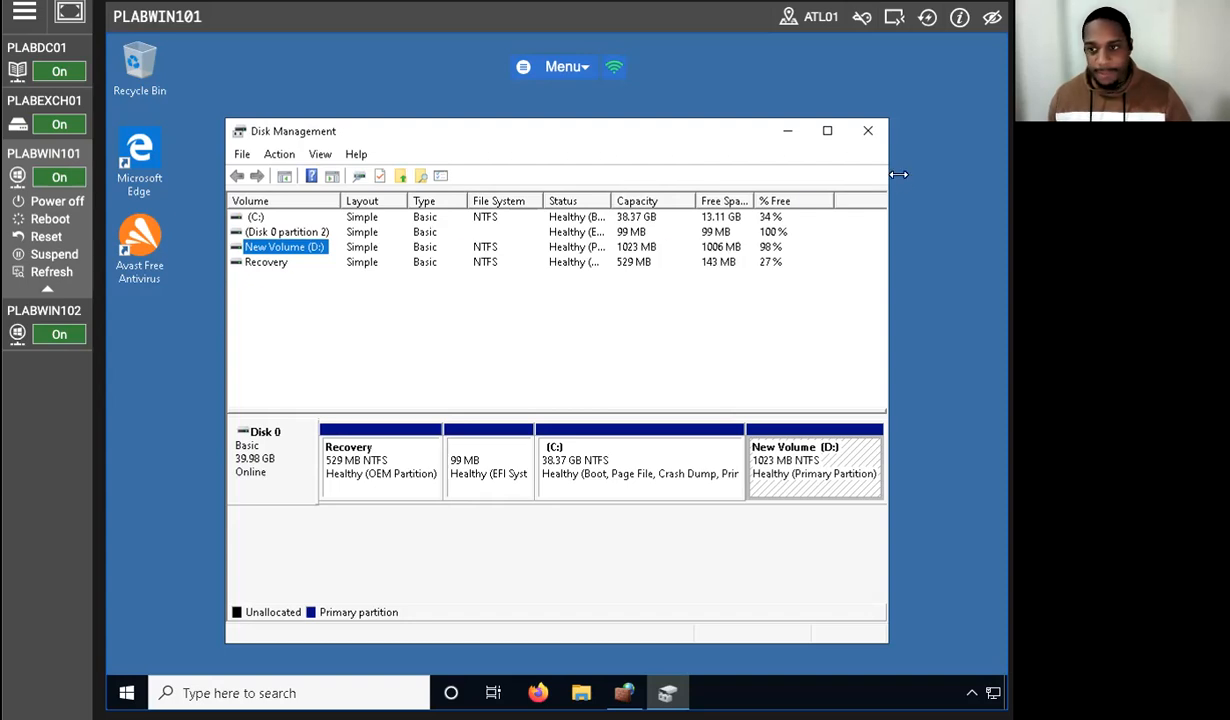
{"action": "left_click", "coordinate": [869, 132]}
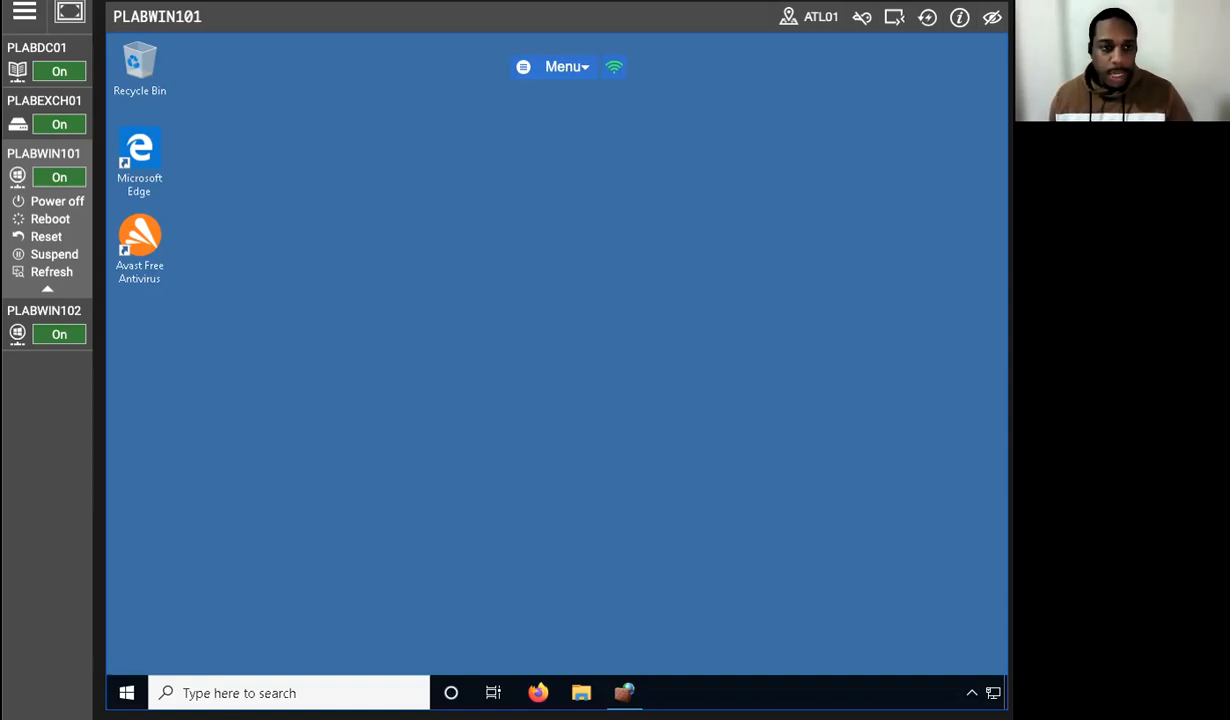
Run gpedit.msc to open the Local Group Policy Editor and maximize its window
{"action": "right_click", "coordinate": [128, 688]}
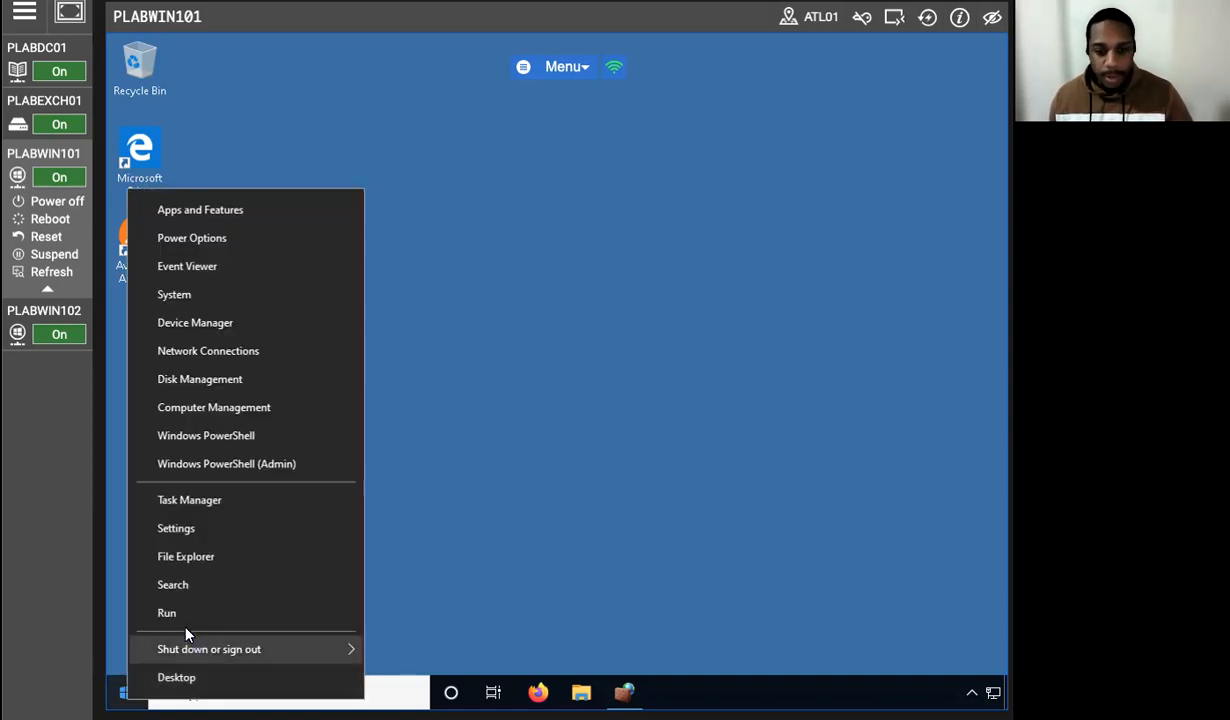
{"action": "left_click", "coordinate": [186, 618]}
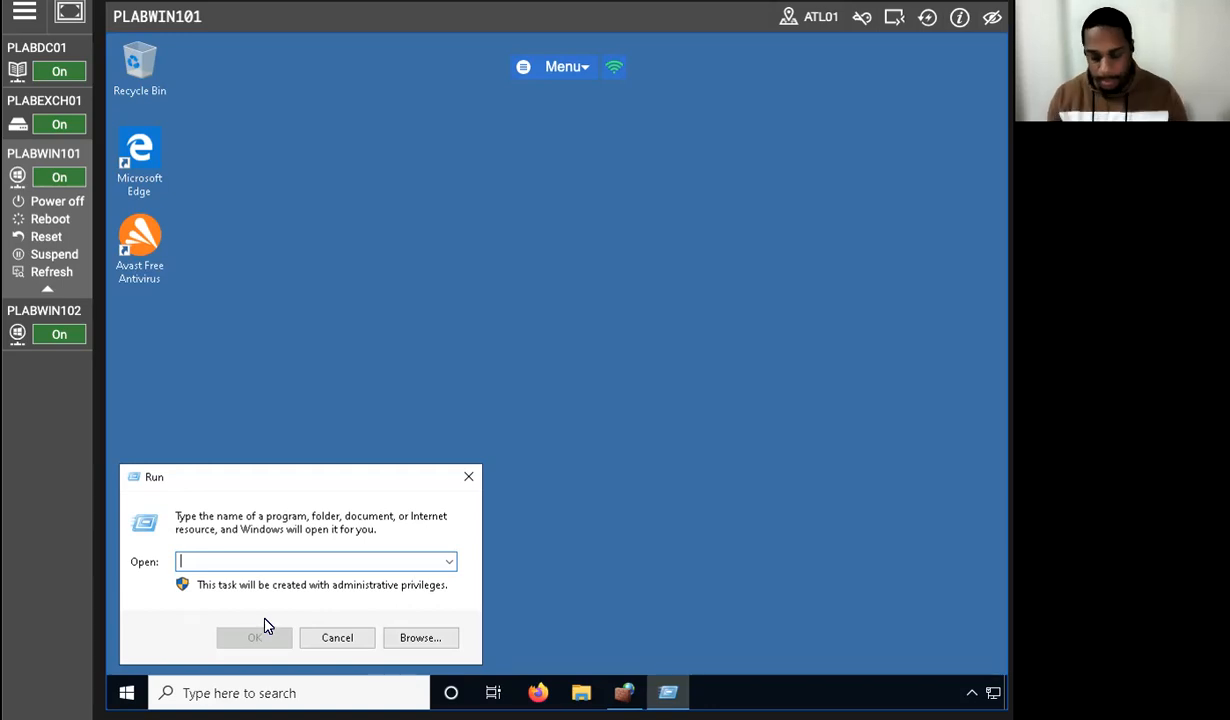
{"action": "type", "text": "gpedit"}
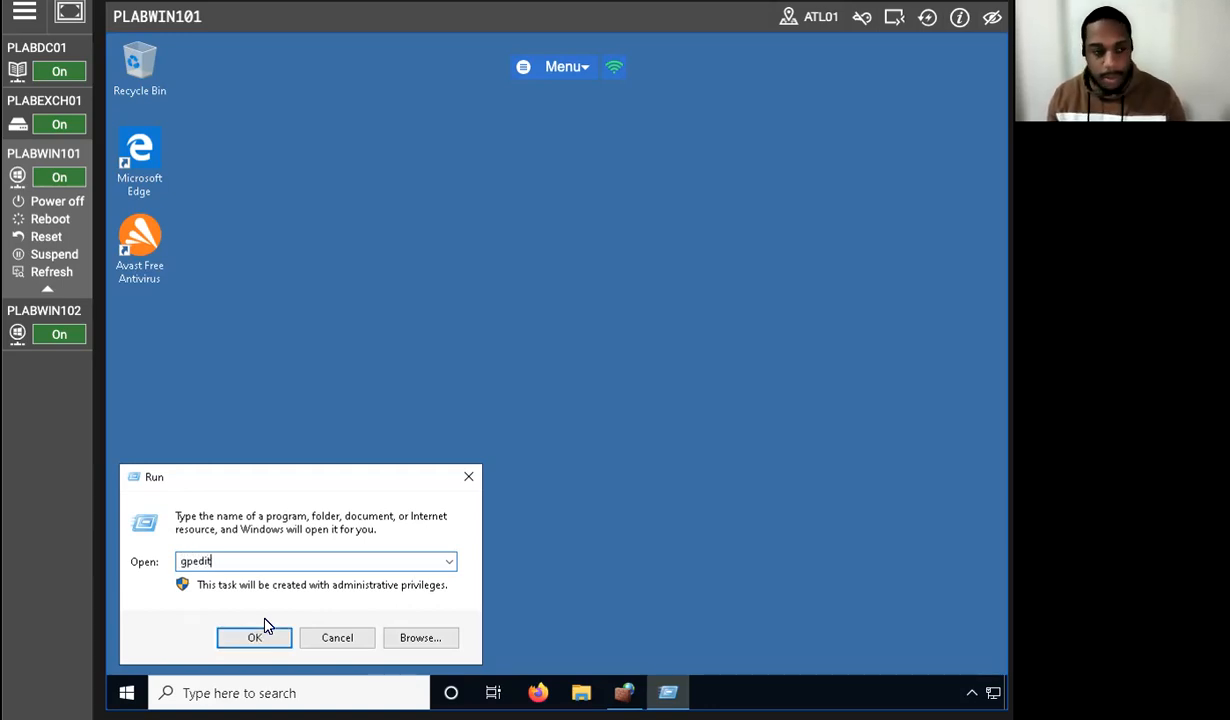
{"action": "type", "text": ".msc"}
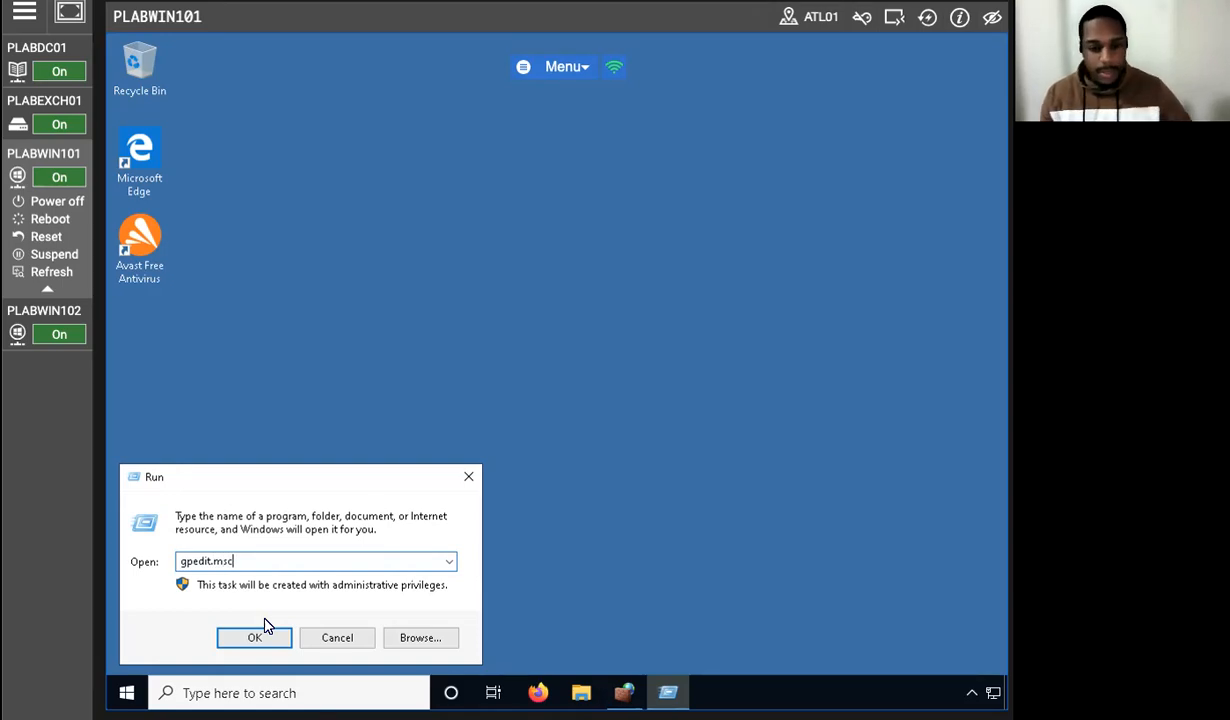
{"action": "left_click", "coordinate": [263, 628]}
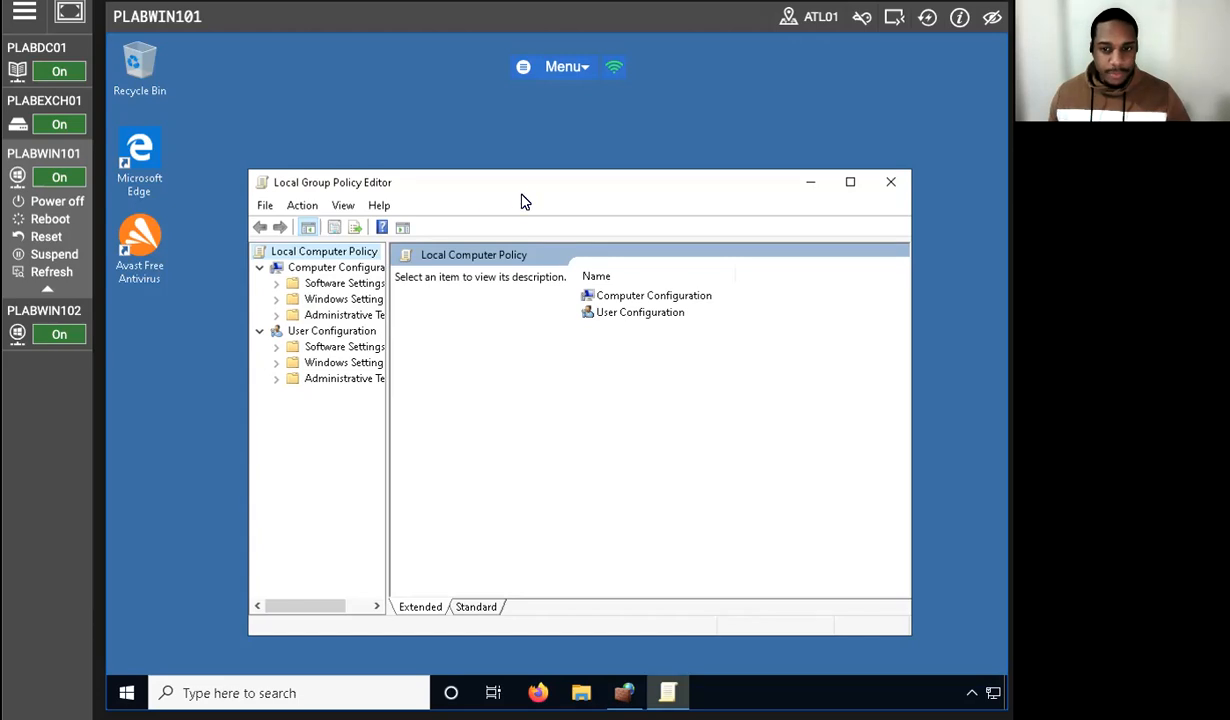
{"action": "left_click_drag", "start_coordinate": [521, 196], "coordinate": [476, 154]}
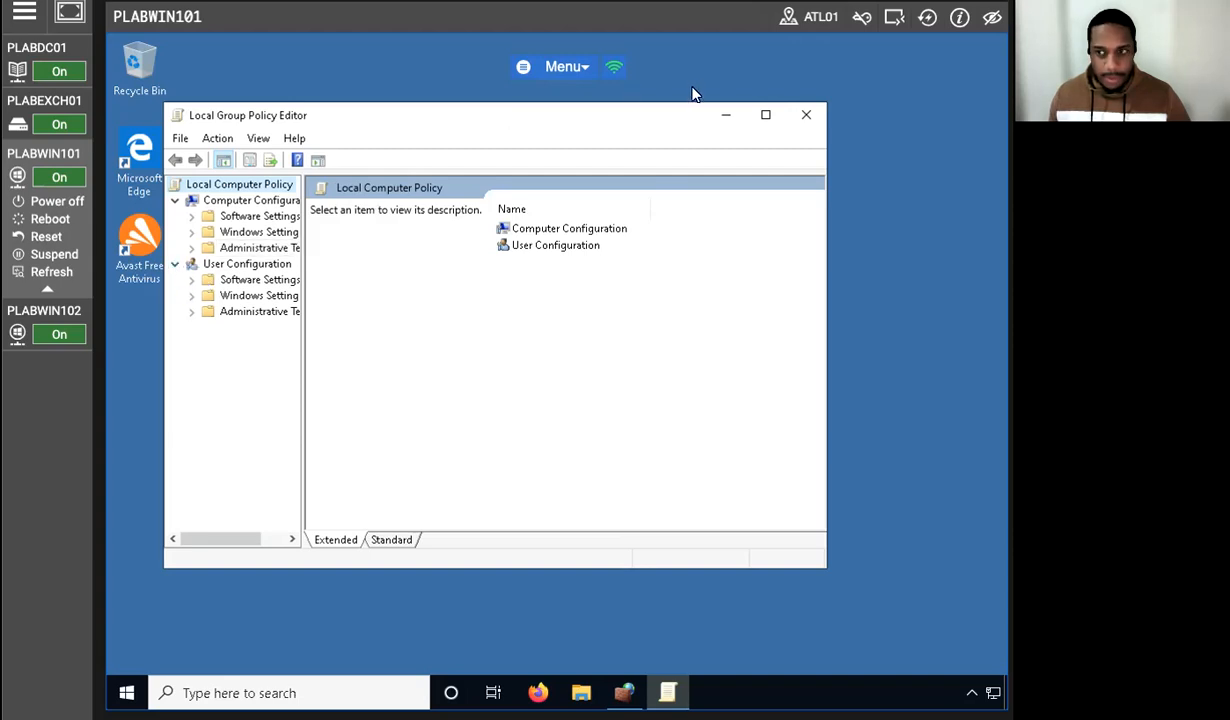
{"action": "left_click", "coordinate": [766, 116]}
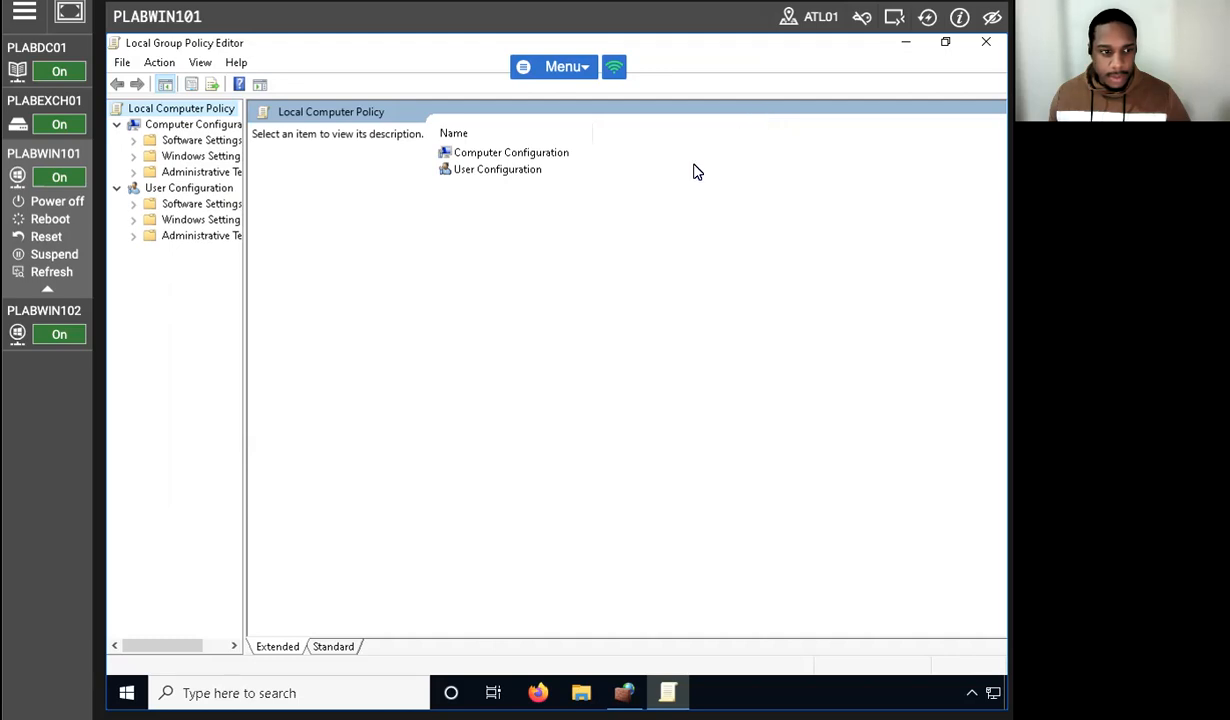
Open the Operating System Drives policies for BitLocker Drive Encryption under Computer Configuration, Administrative Templates, Windows Components
{"action": "left_click", "coordinate": [134, 172]}
{"action": "left_click_drag", "start_coordinate": [242, 175], "coordinate": [306, 184]}
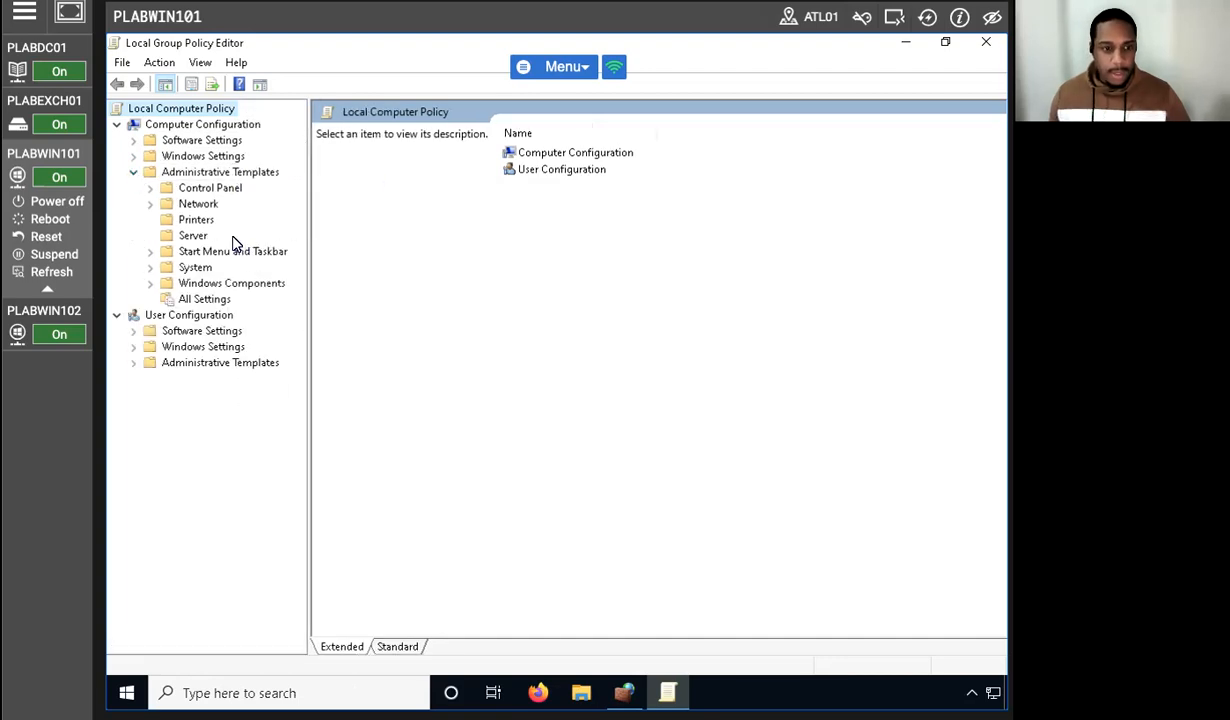
{"action": "left_click", "coordinate": [149, 285]}
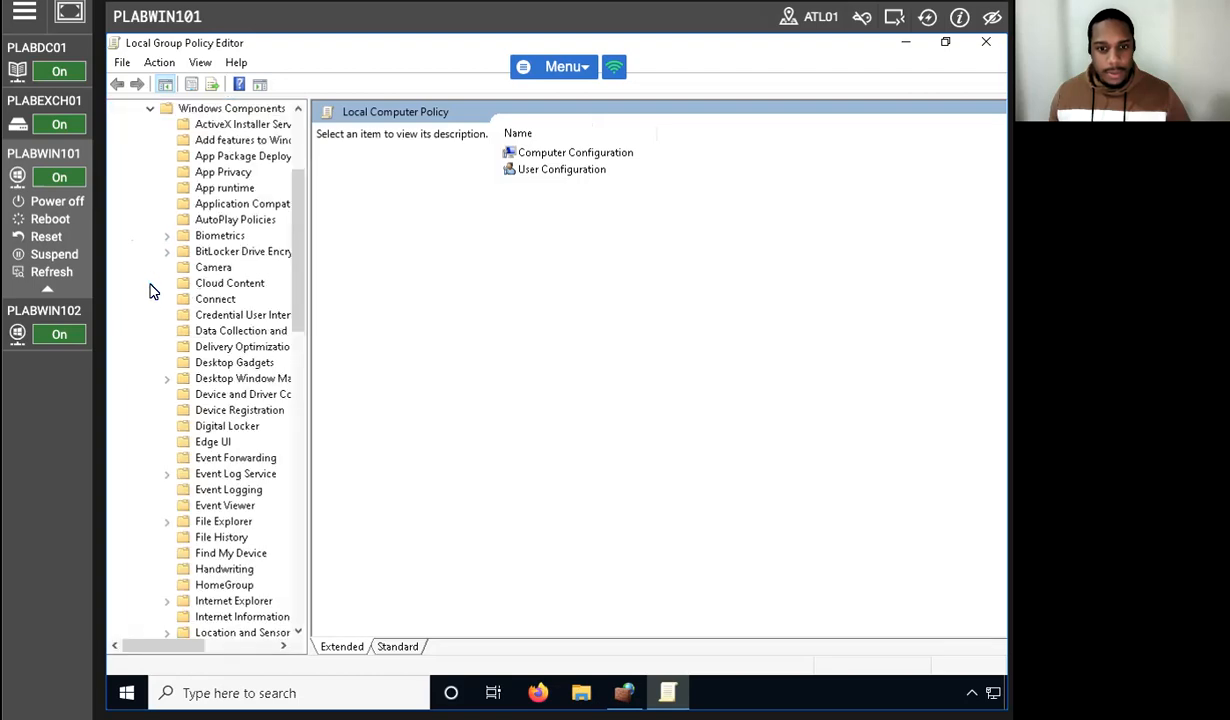
{"action": "left_click", "coordinate": [195, 109]}
{"action": "scroll", "coordinate": [560, 310], "scroll_direction": "down", "scroll_amount": 9}
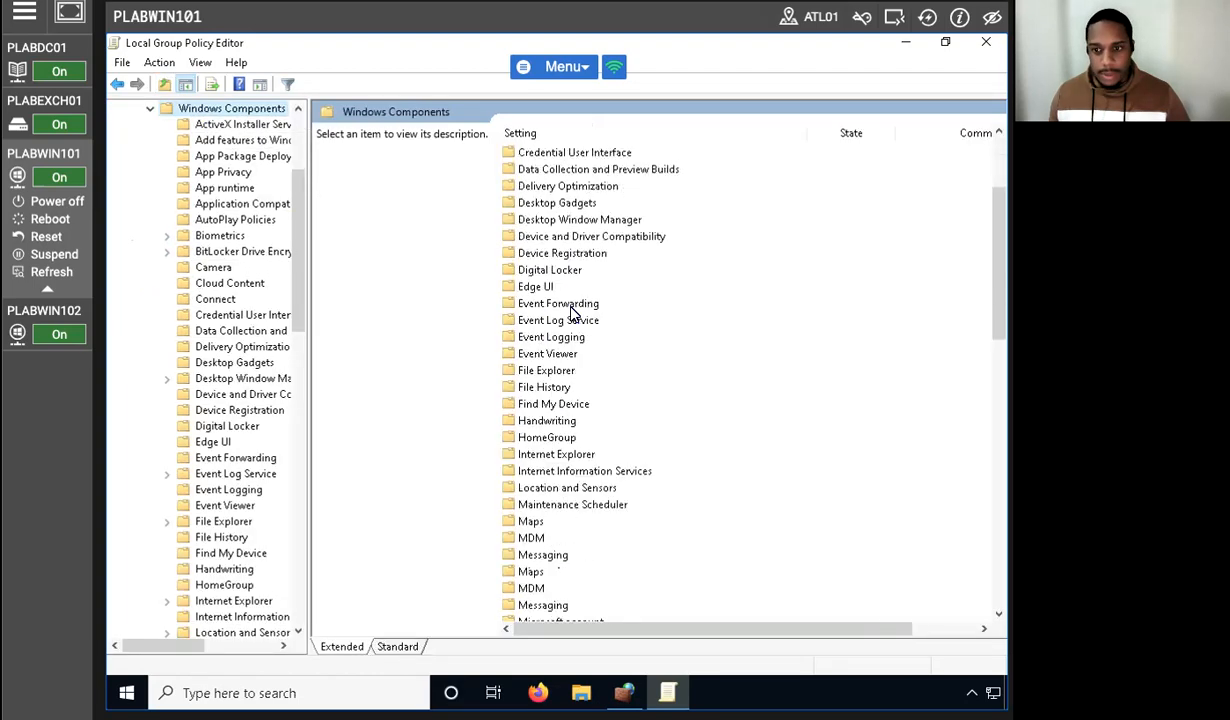
{"action": "scroll", "coordinate": [560, 310], "scroll_direction": "up", "scroll_amount": 9}
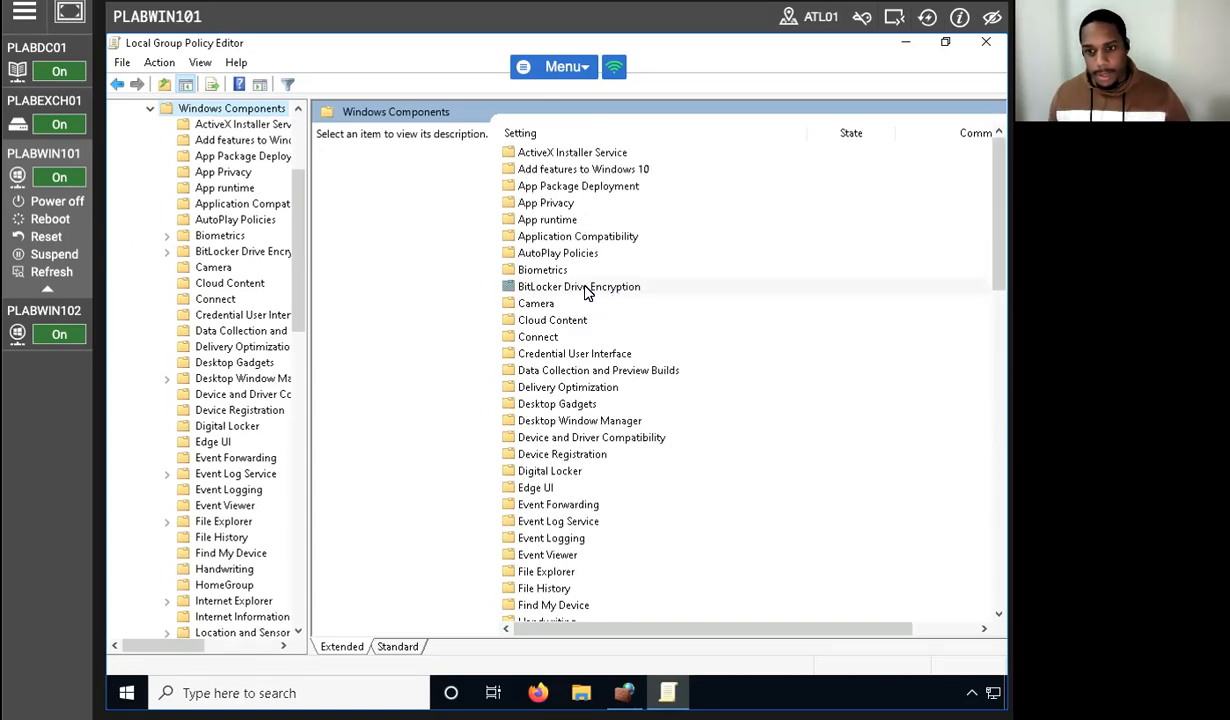
{"action": "left_click", "coordinate": [588, 289]}
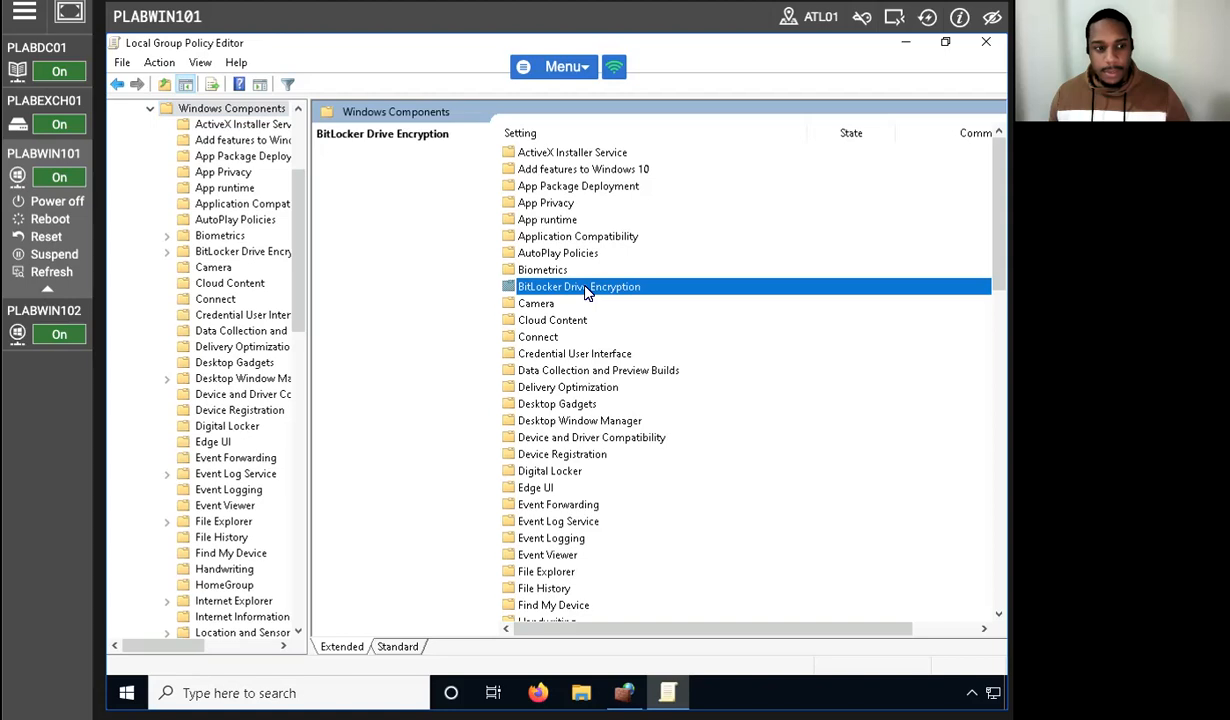
{"action": "double_click", "coordinate": [557, 290]}
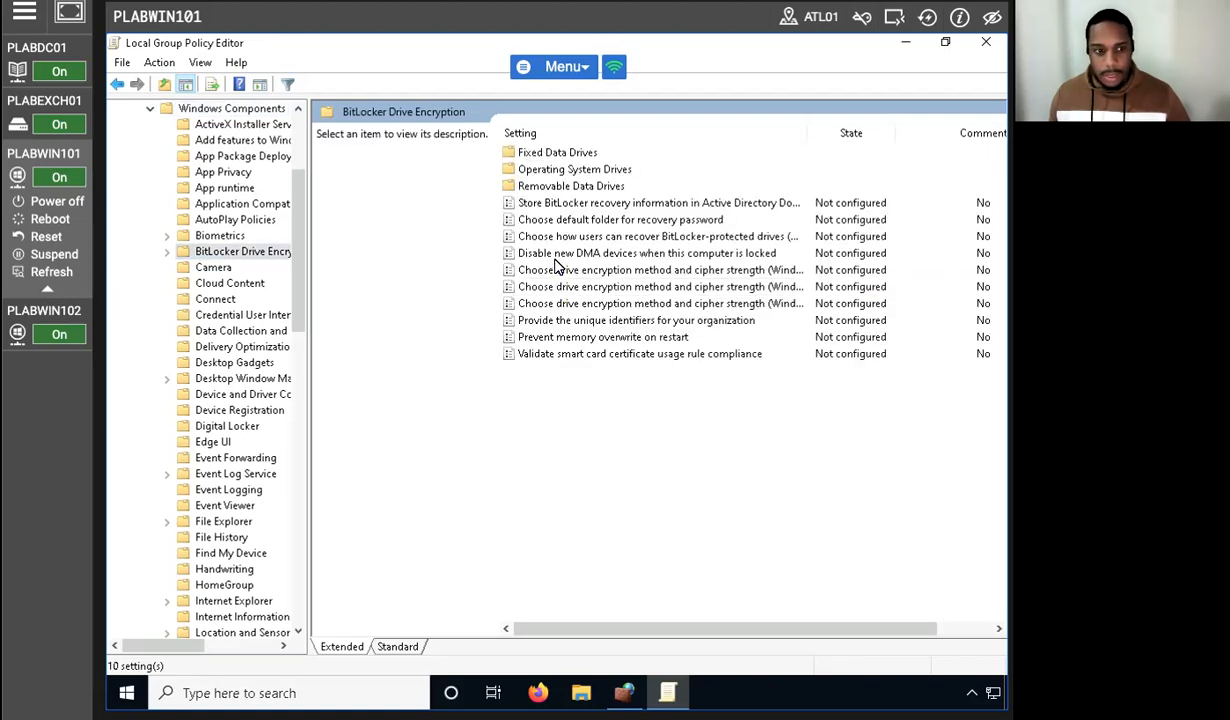
{"action": "double_click", "coordinate": [555, 169]}
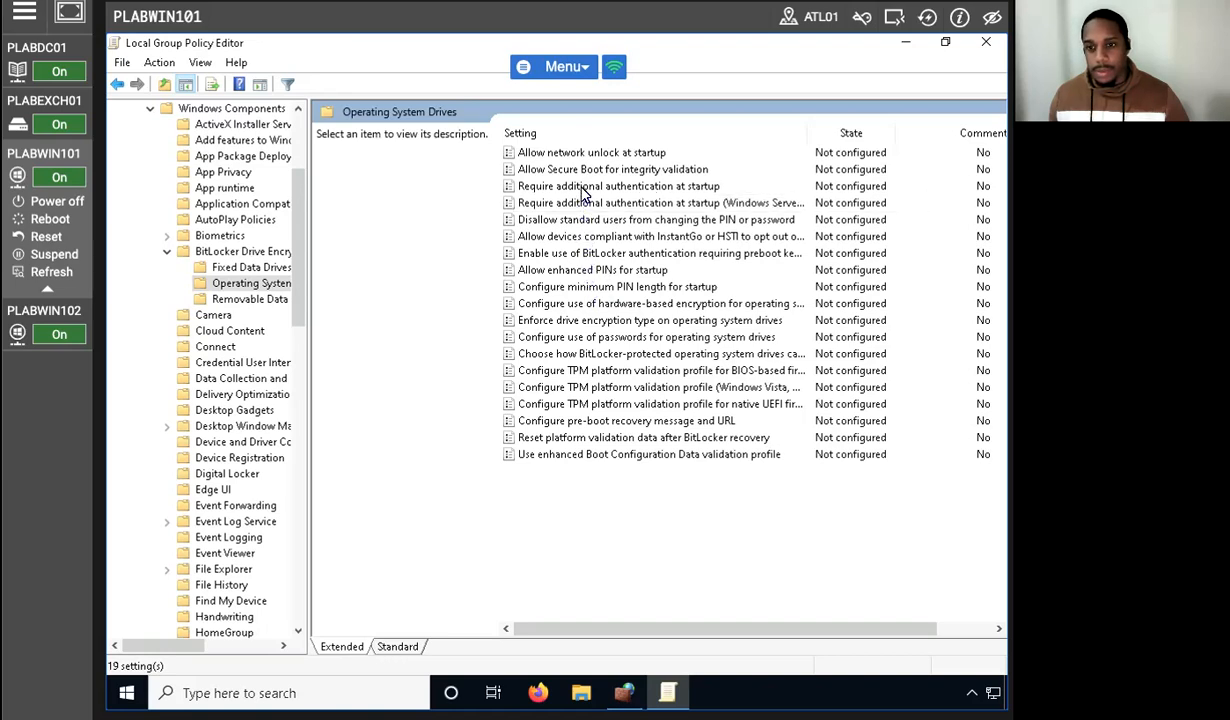
Enable the Require additional authentication at startup policy with BitLocker allowed without a compatible TPM, and close the Local Group Policy Editor
{"action": "right_click", "coordinate": [560, 186]}
{"action": "left_click", "coordinate": [582, 198]}
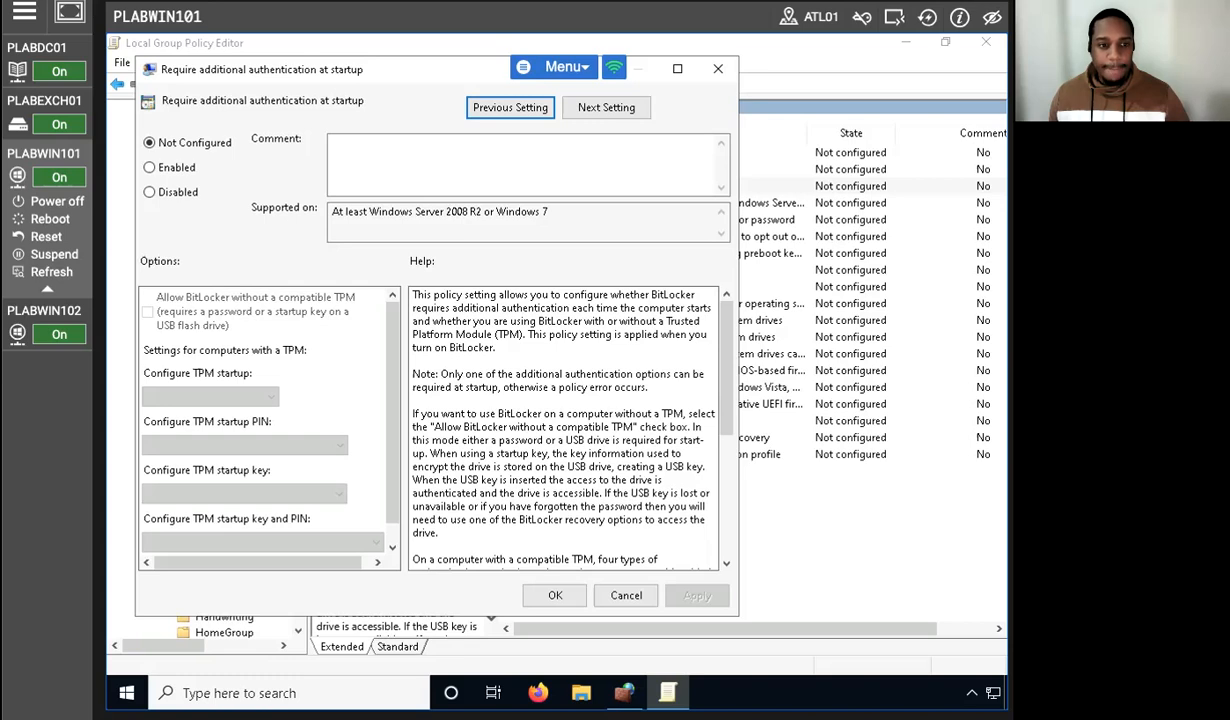
{"action": "left_click", "coordinate": [150, 167]}
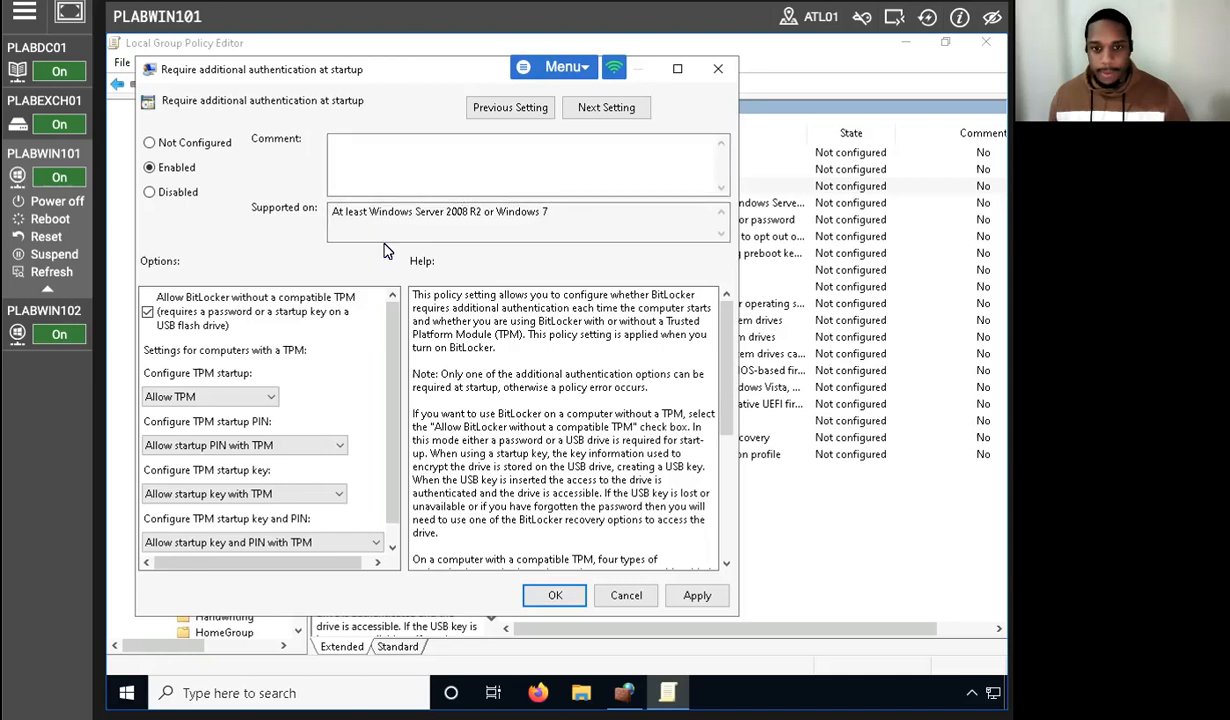
{"action": "mouse_move", "coordinate": [391, 333]}
{"action": "left_mouse_down"}
{"action": "mouse_move", "coordinate": [393, 360]}
{"action": "mouse_move", "coordinate": [393, 330]}
{"action": "left_mouse_up"}
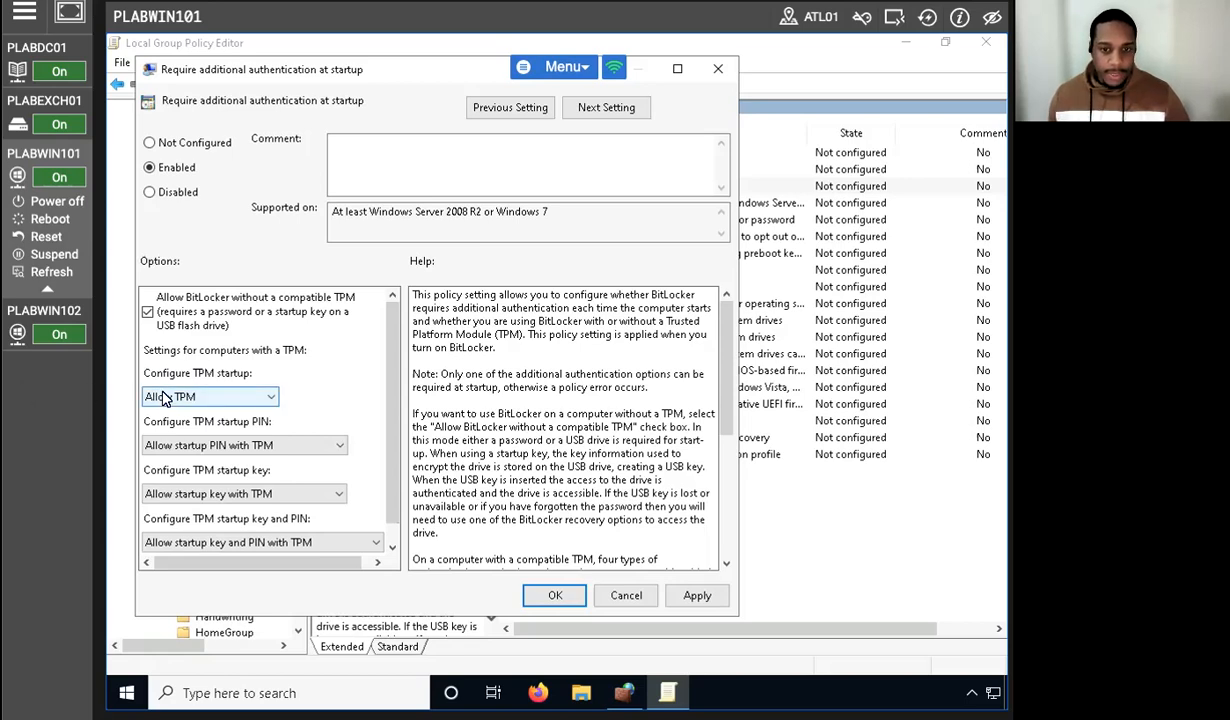
{"action": "left_click", "coordinate": [210, 311]}
{"action": "left_click", "coordinate": [147, 311]}
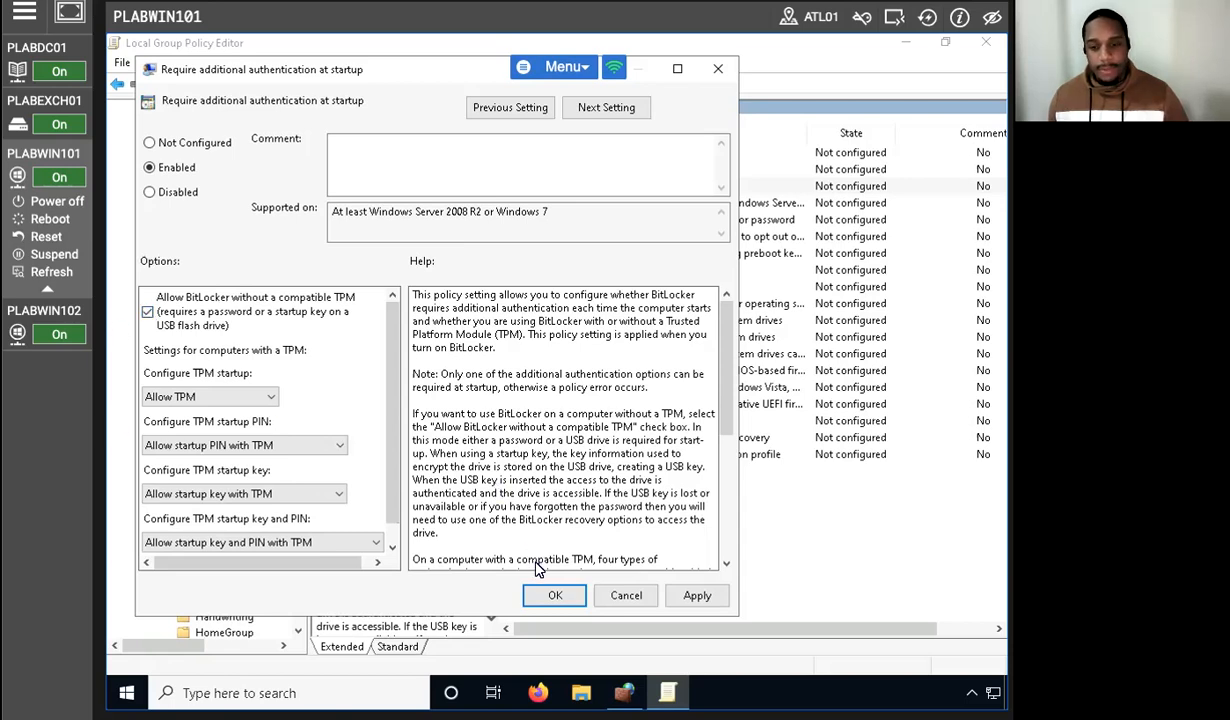
{"action": "left_click", "coordinate": [547, 598]}
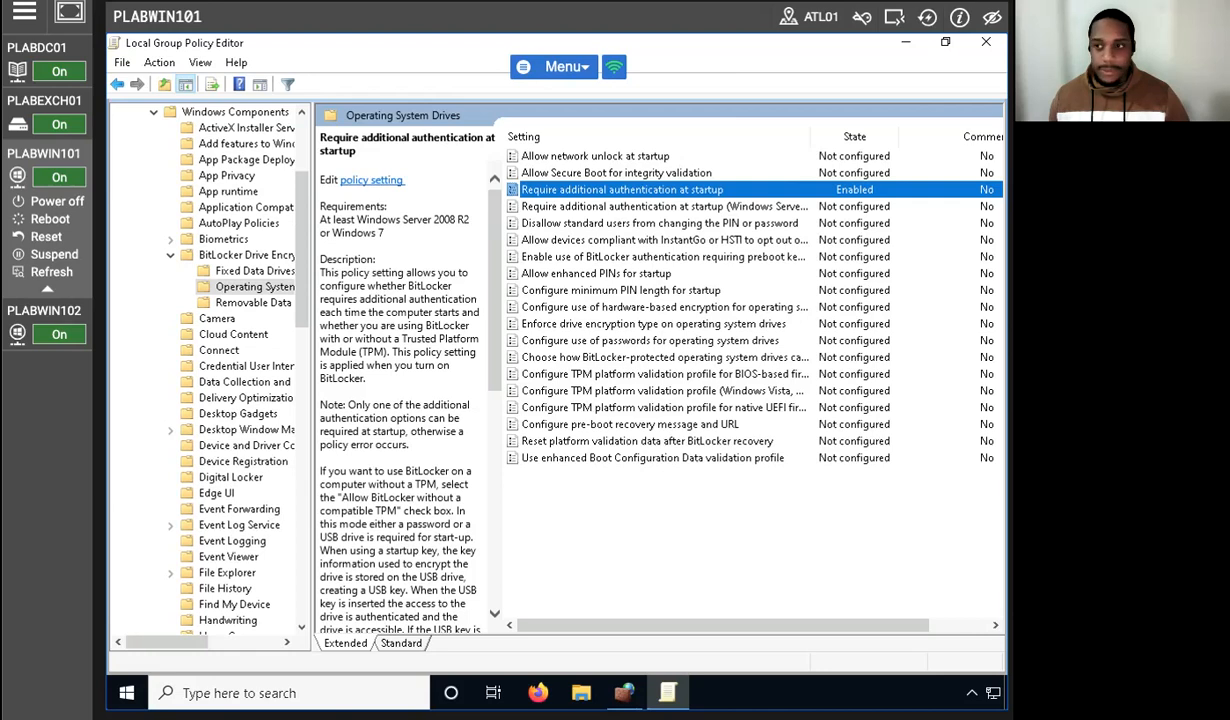
{"action": "left_click", "coordinate": [986, 42]}
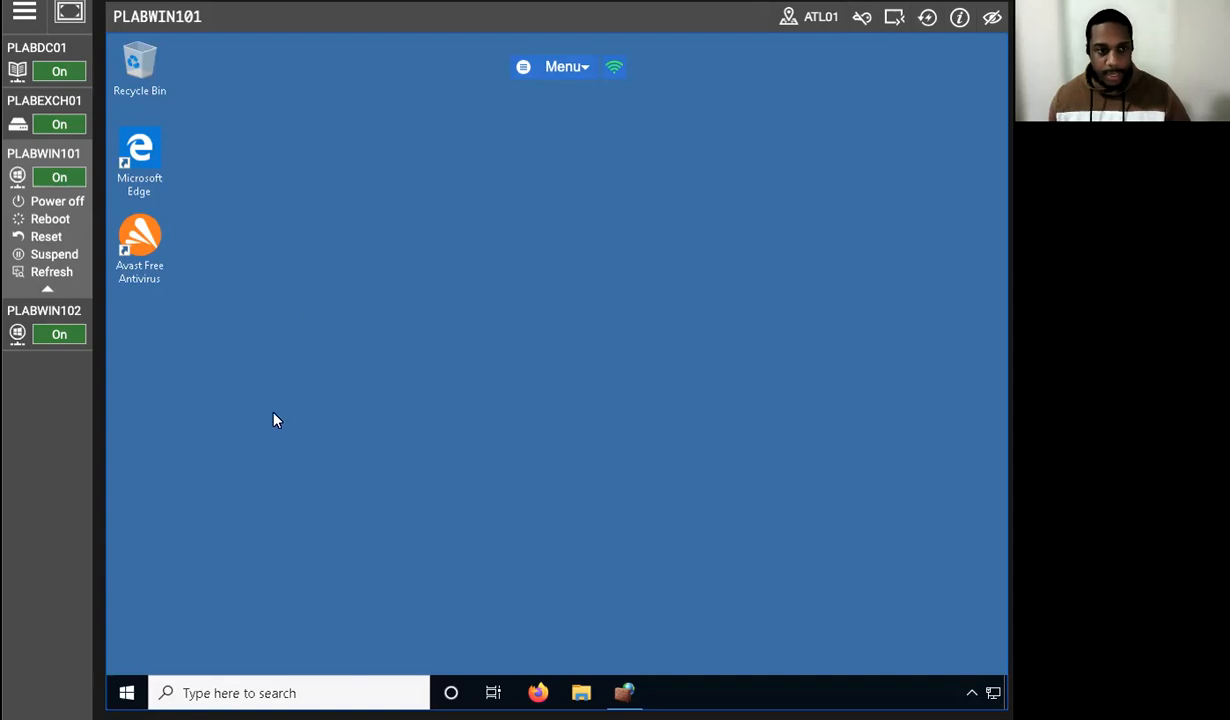
Open New Volume (D:) in File Explorer and start turning on BitLocker for it
{"action": "left_click", "coordinate": [581, 693]}
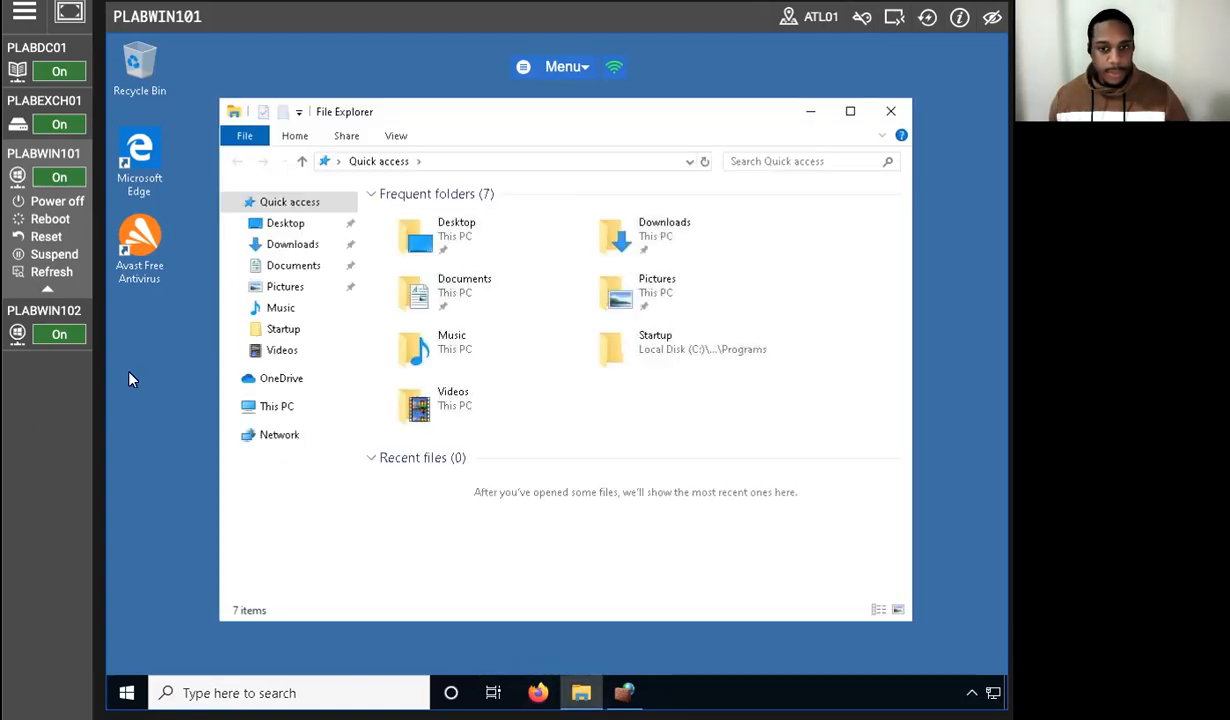
{"action": "left_click", "coordinate": [230, 406]}
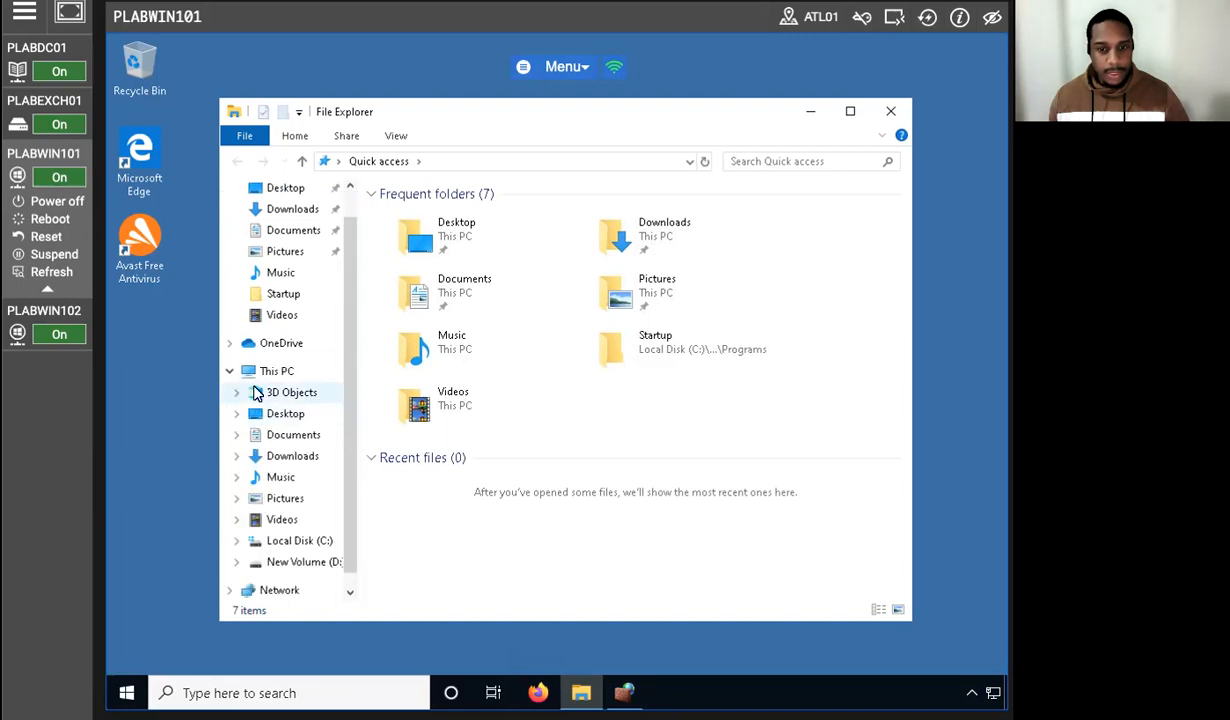
{"action": "left_click", "coordinate": [283, 562]}
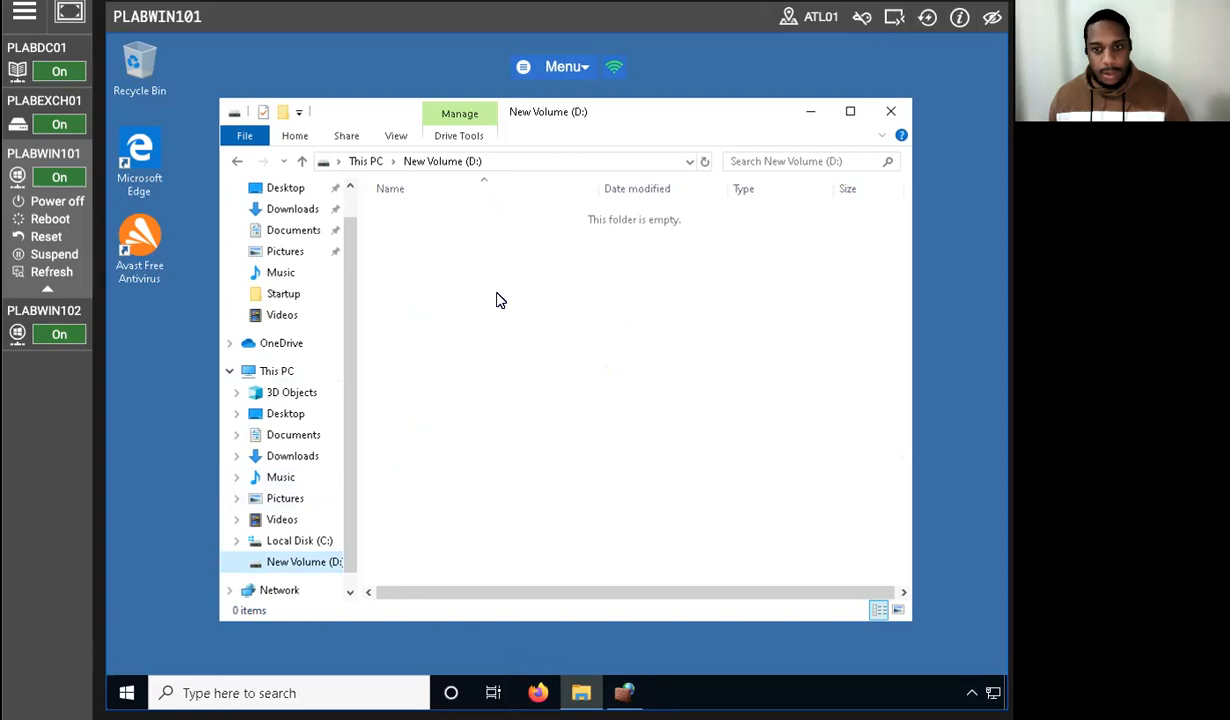
{"action": "scroll", "coordinate": [355, 520], "scroll_direction": "down", "scroll_amount": 1}
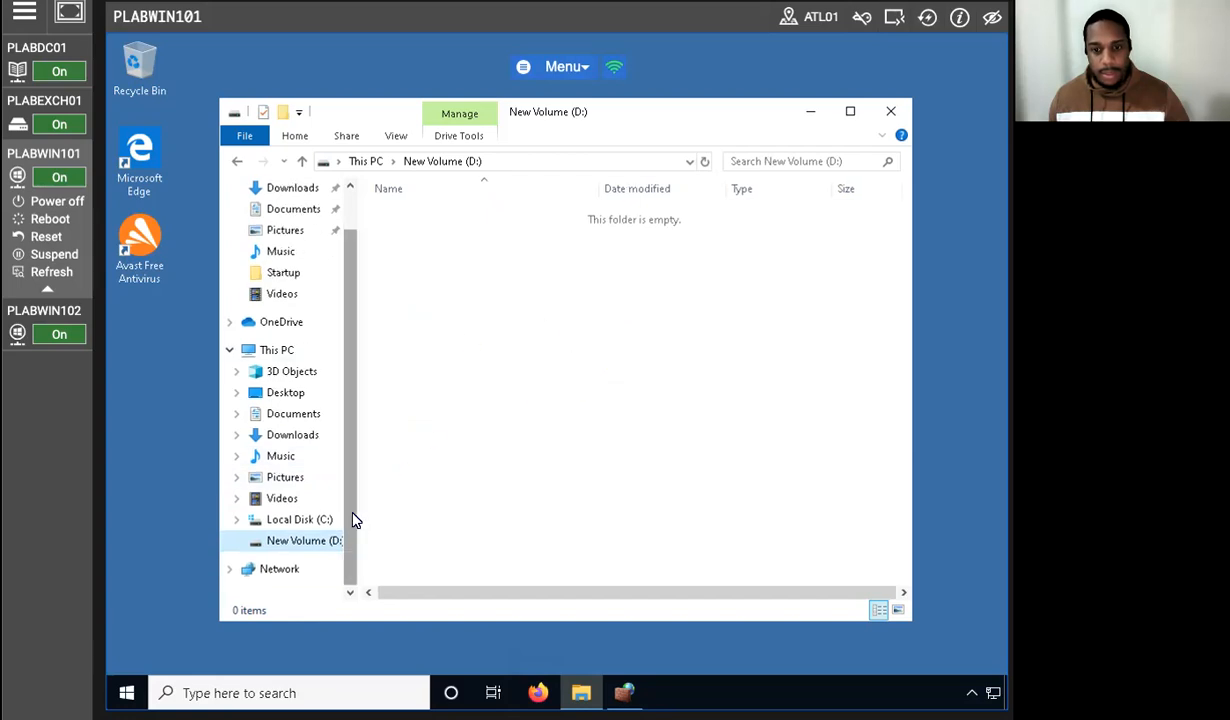
{"action": "right_click", "coordinate": [285, 547]}
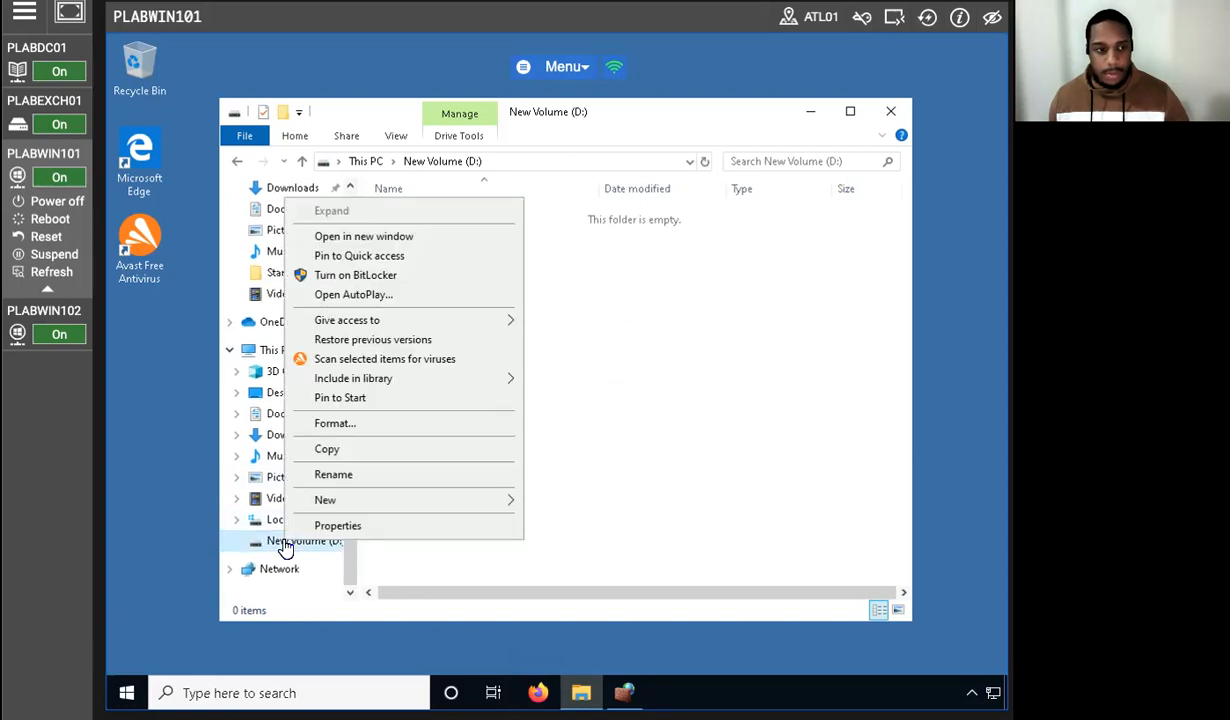
{"action": "left_click", "coordinate": [722, 440]}
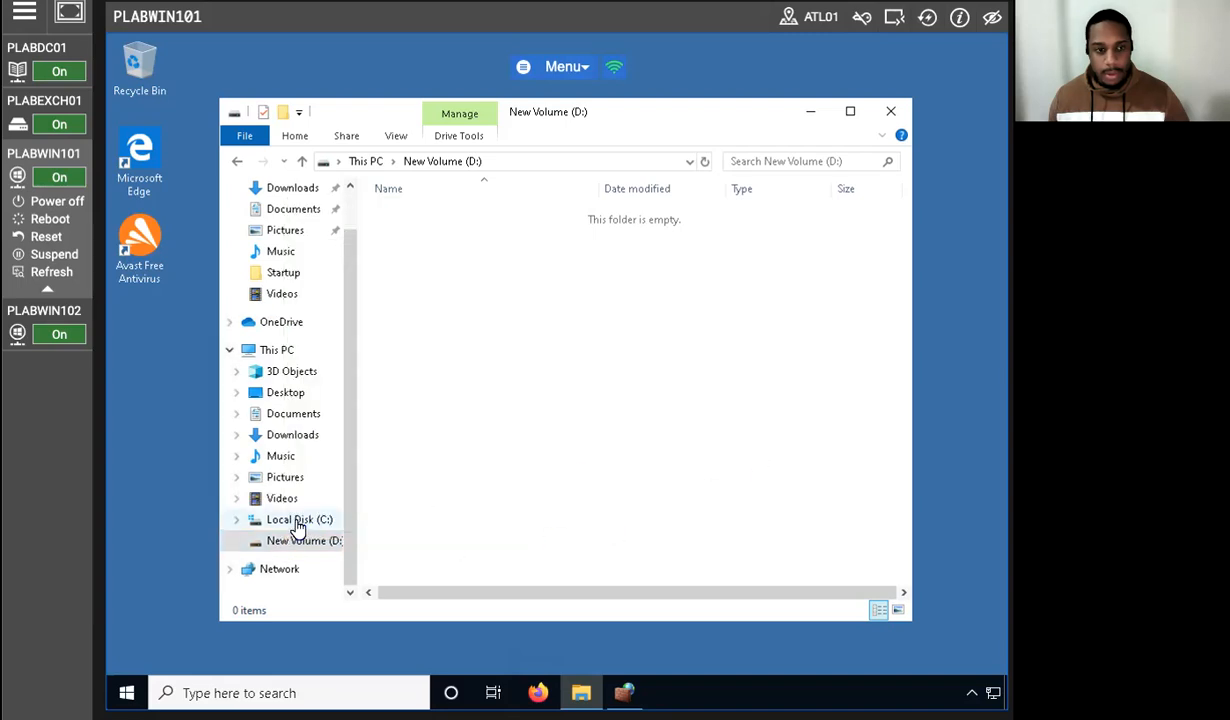
{"action": "right_click", "coordinate": [302, 539]}
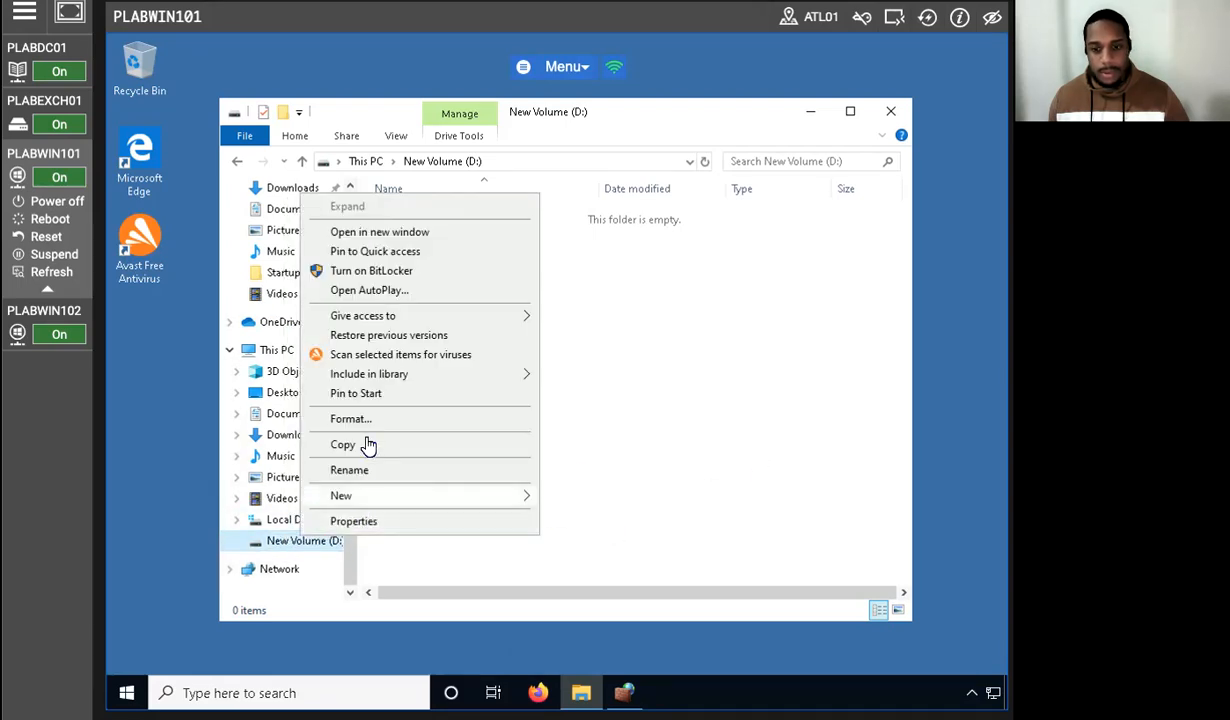
{"action": "left_click", "coordinate": [424, 270]}
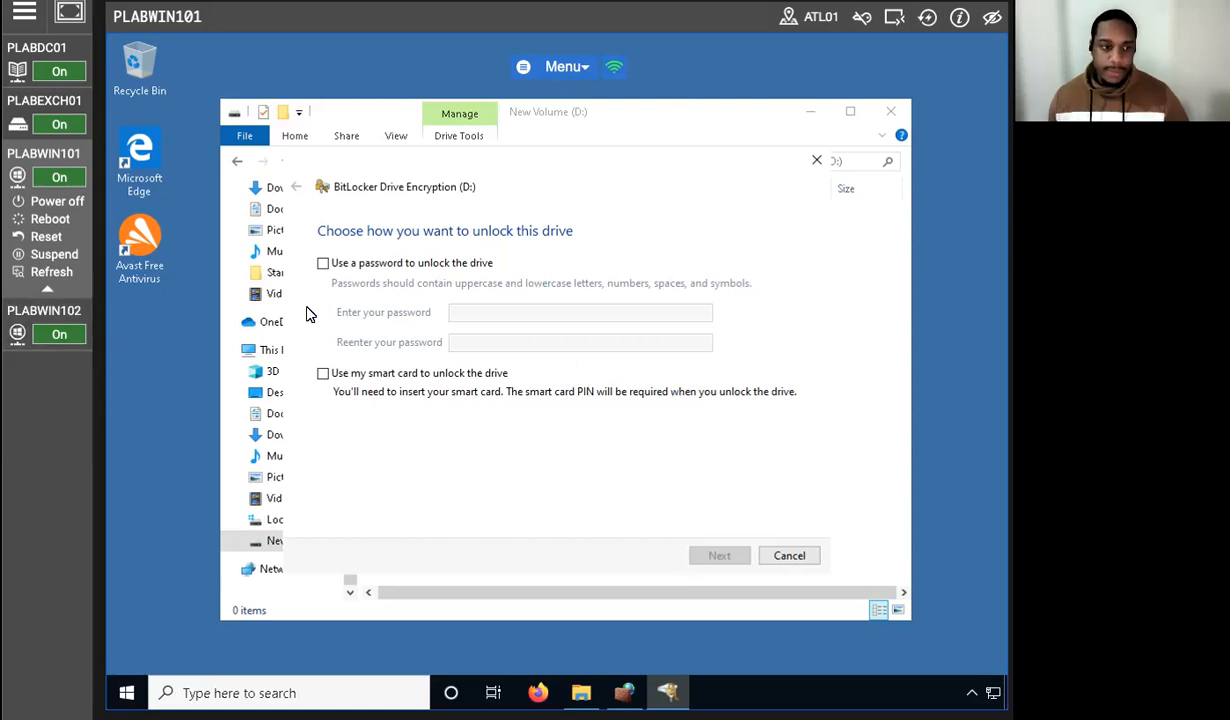
Choose to unlock the D: drive with a password, and enter and re-enter the drive password
{"action": "left_click", "coordinate": [322, 264]}
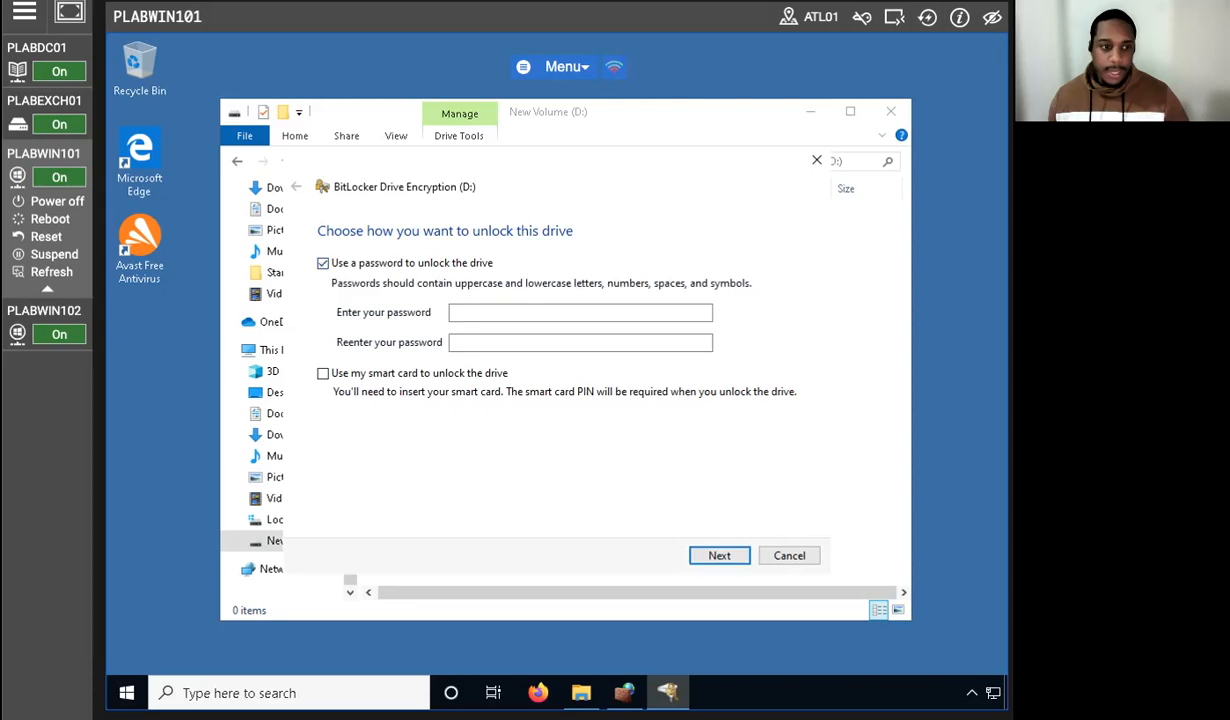
{"action": "left_click", "coordinate": [520, 315]}
{"action": "key", "text": "Caps_Lock"}
{"action": "type", "text": "••••••••"}
{"action": "key", "text": "Tab"}
{"action": "type", "text": "••••••••"}
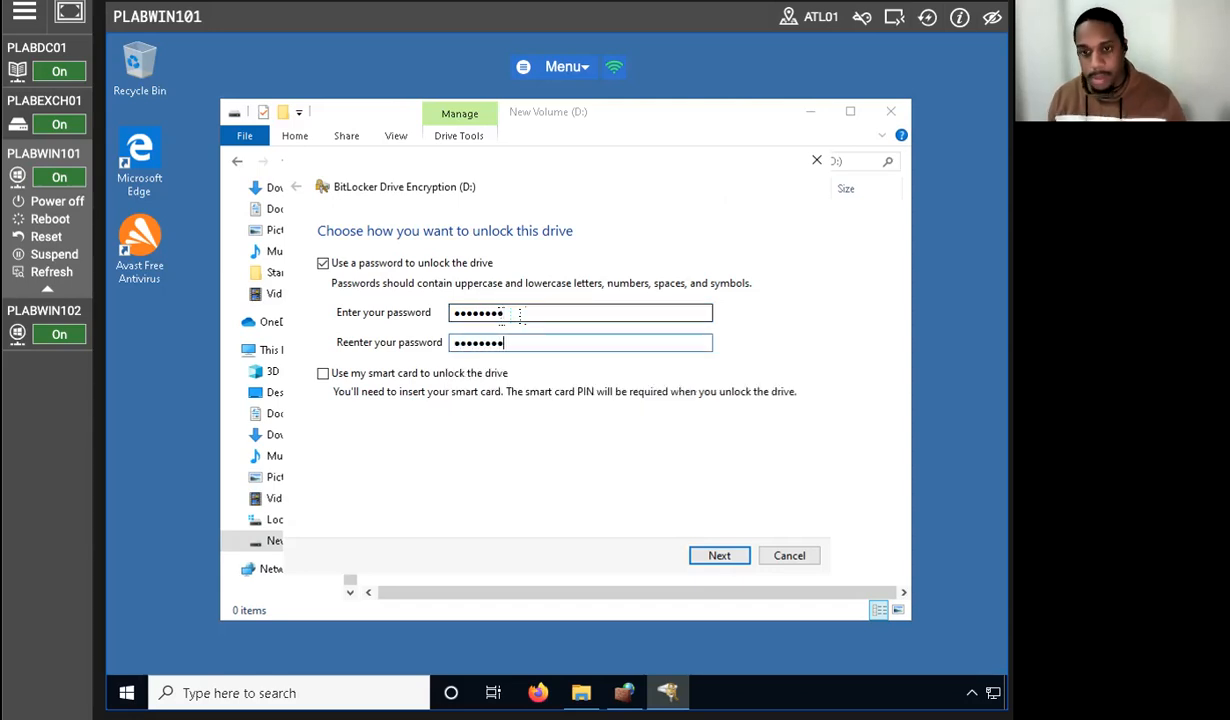
{"action": "left_click", "coordinate": [714, 557]}
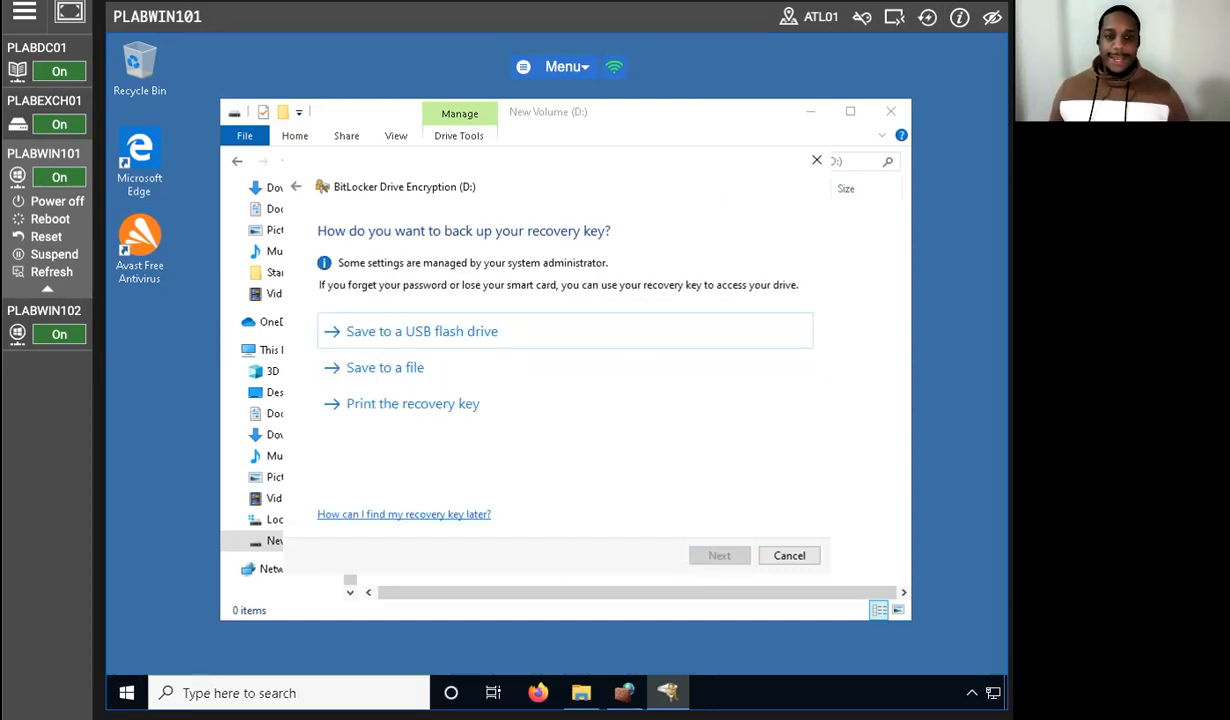
Back up the recovery key to a text file under \\plabdc01\c$\, keeping the suggested file name, and continue the BitLocker setup
{"action": "left_click", "coordinate": [390, 340]}
{"action": "left_click", "coordinate": [677, 423]}
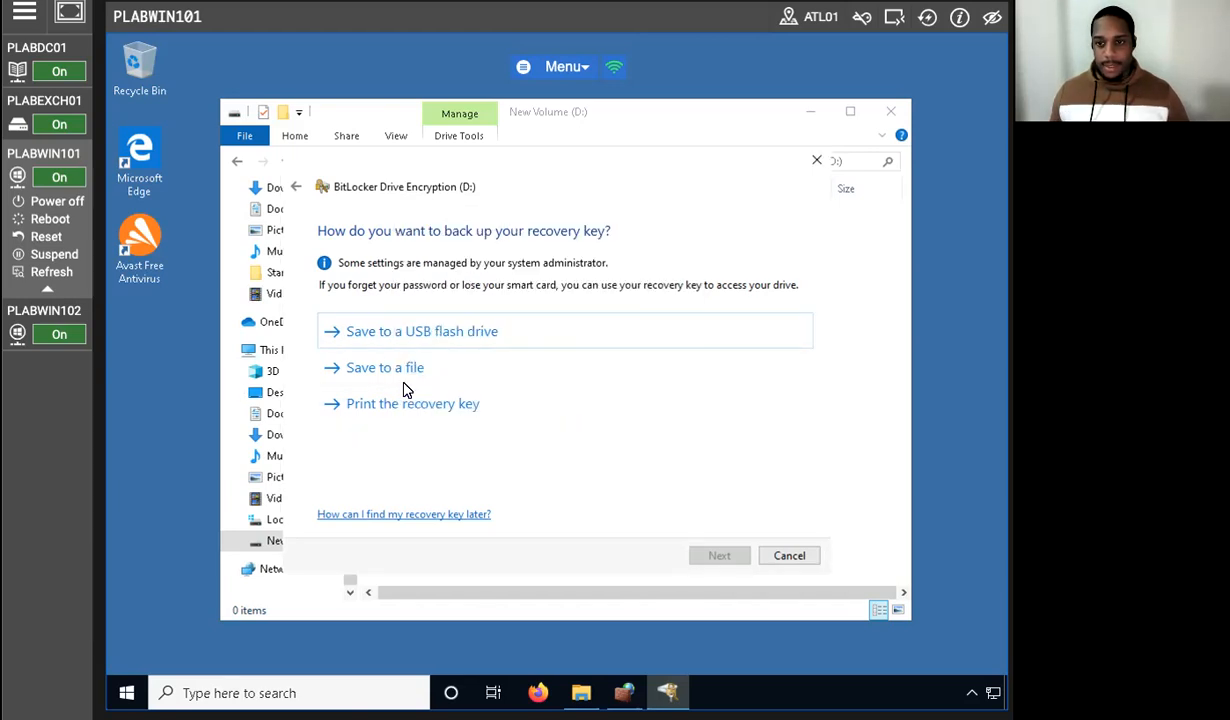
{"action": "left_click", "coordinate": [359, 372]}
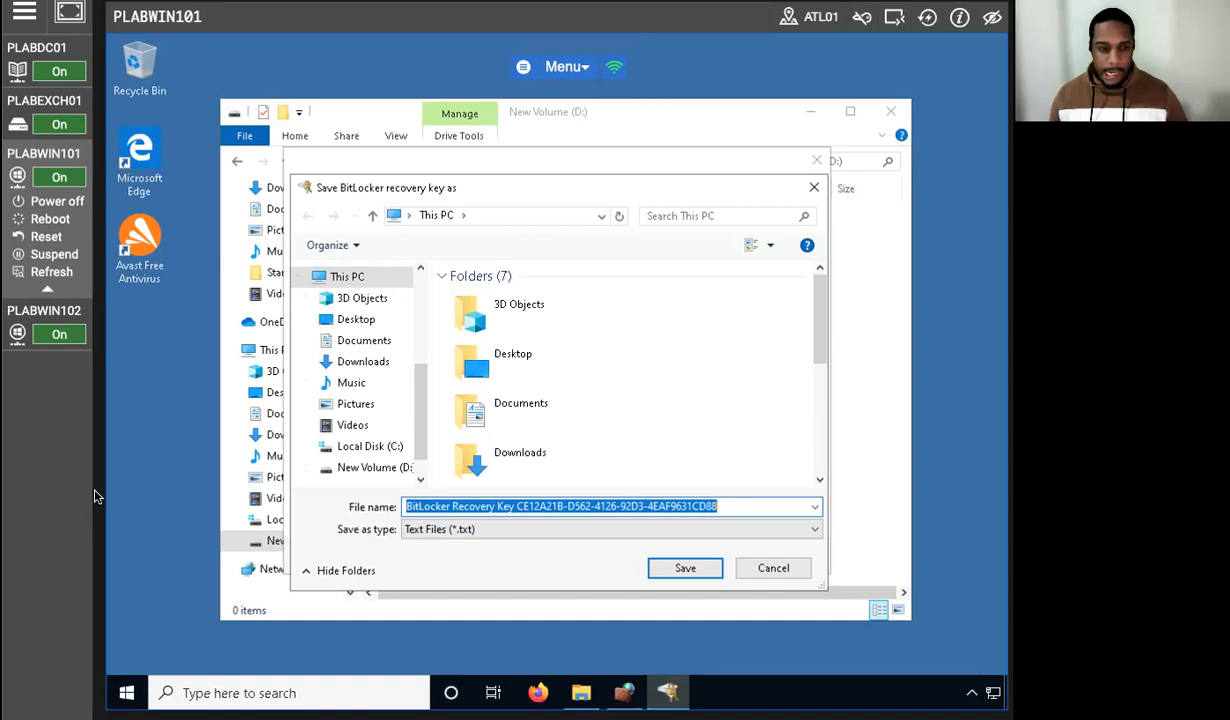
{"action": "key", "text": "Home"}
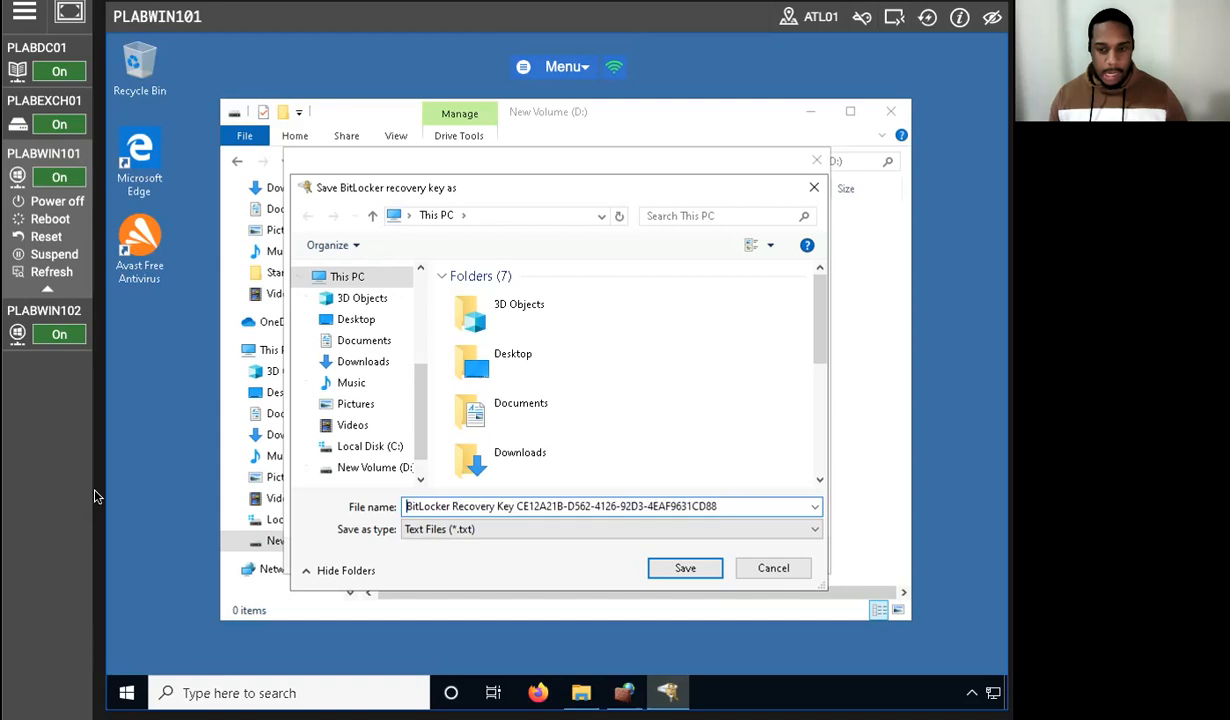
{"action": "type", "text": "\\\\plabdc0"}
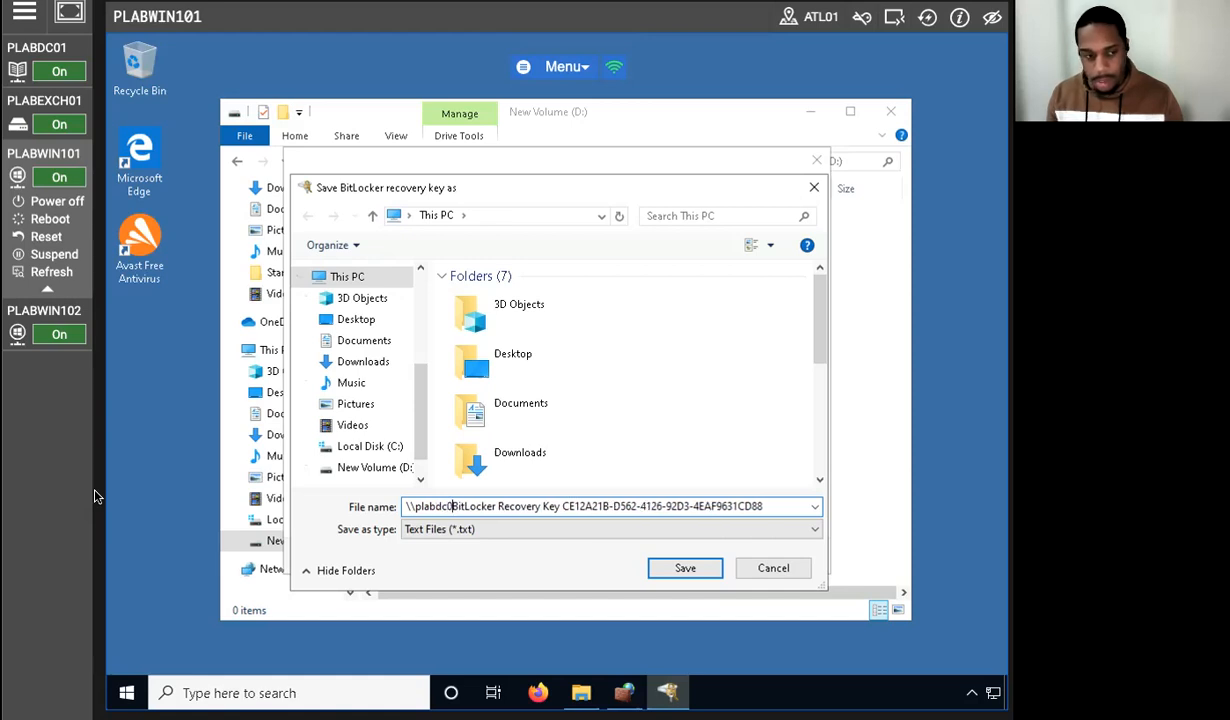
{"action": "type", "text": "1"}
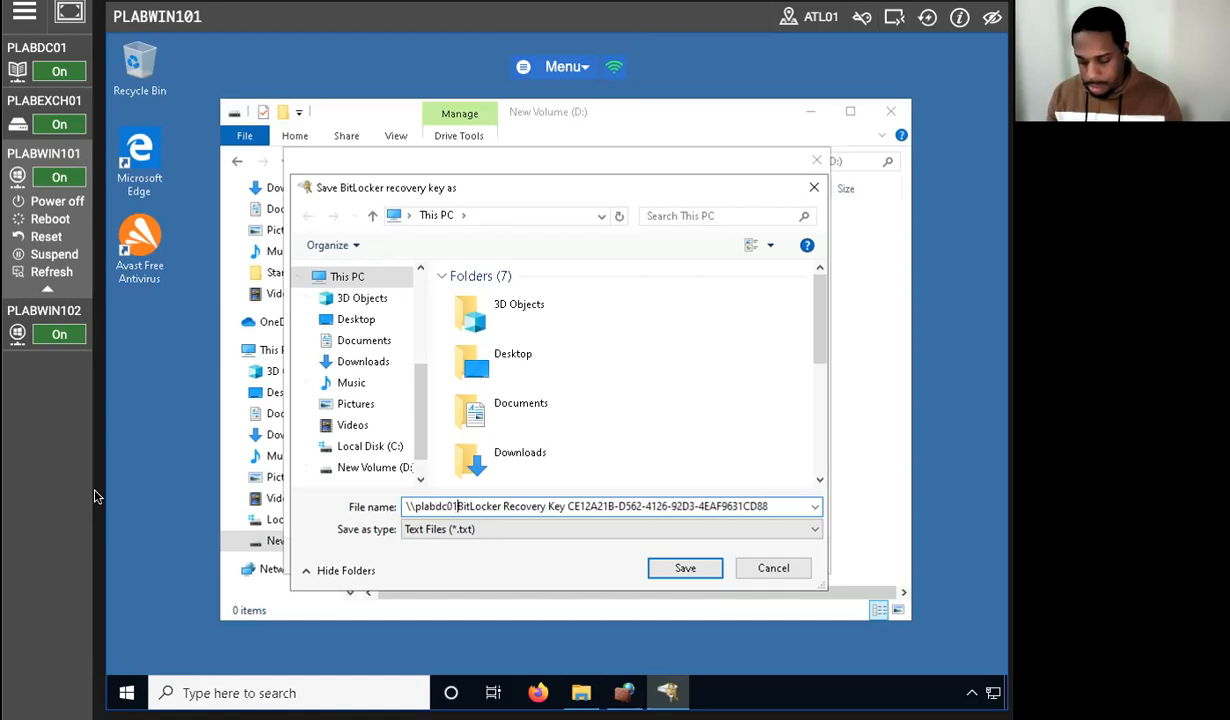
{"action": "type", "text": "\\"}
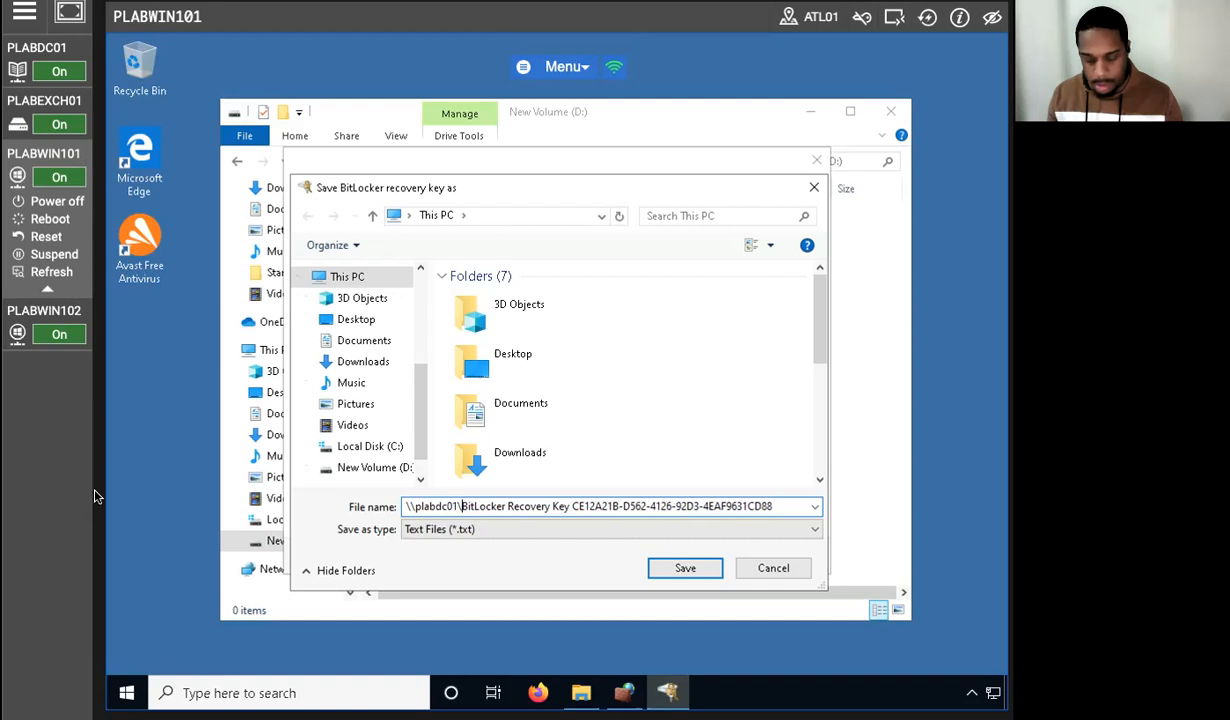
{"action": "type", "text": "c$"}
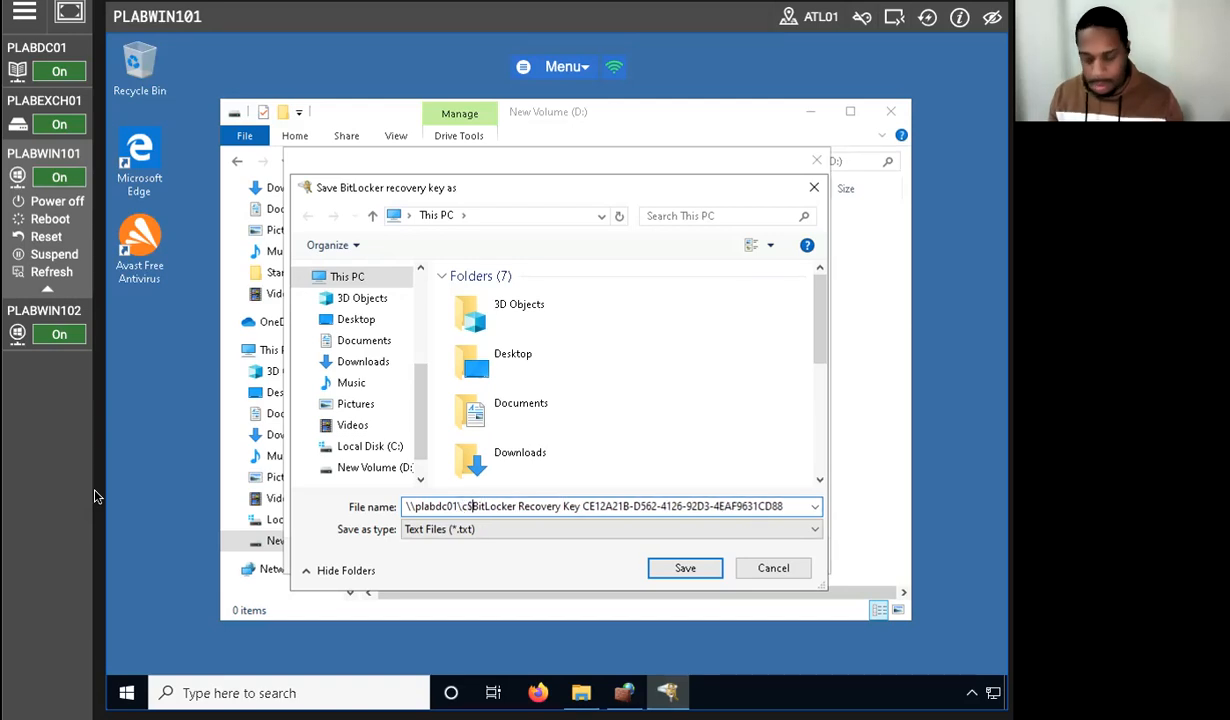
{"action": "type", "text": "\\"}
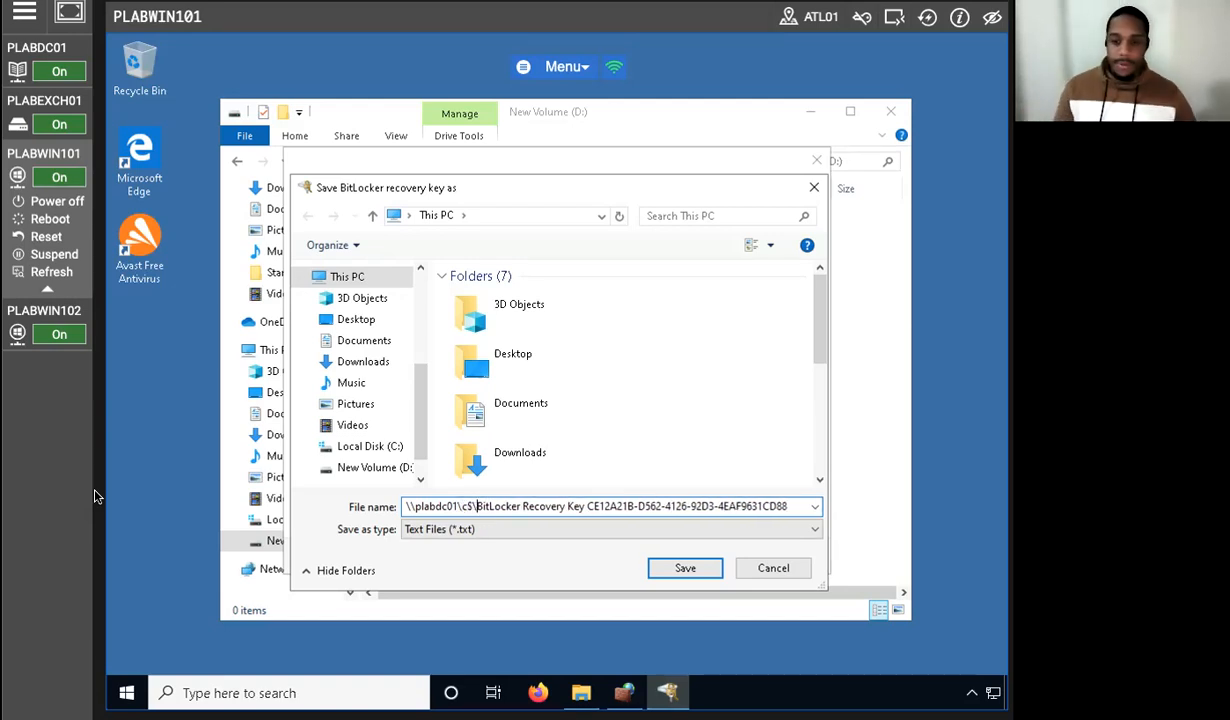
{"action": "key", "text": "Return"}
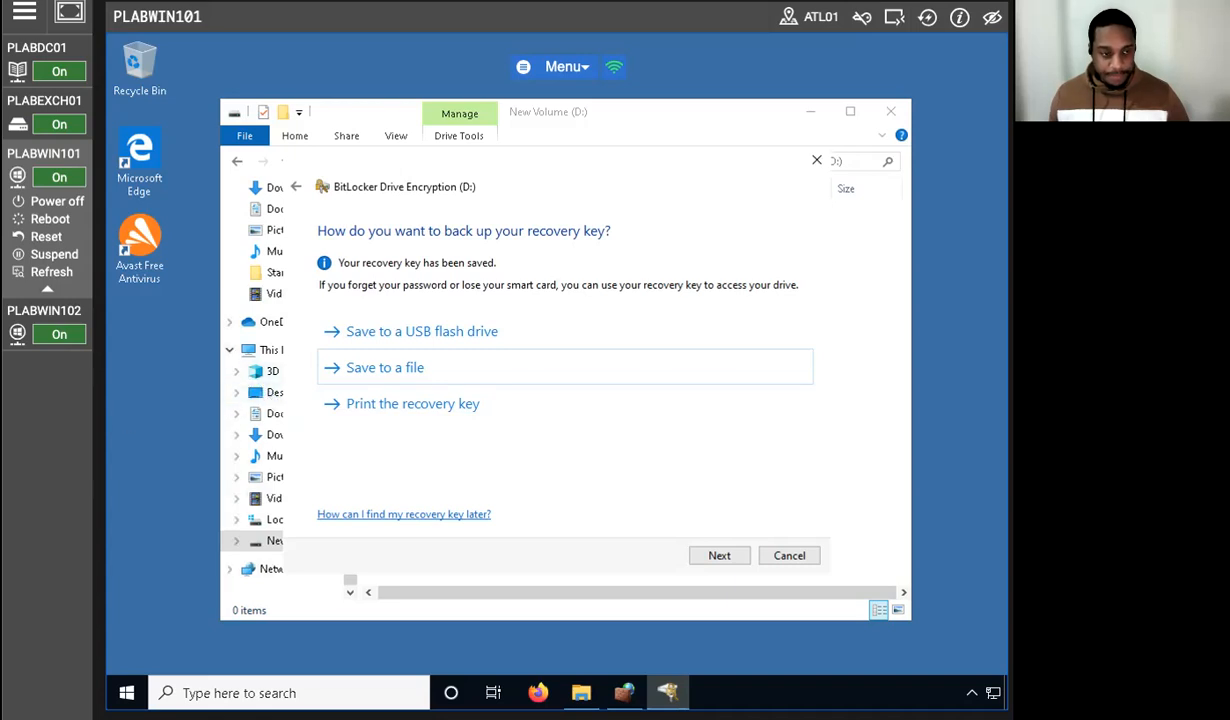
{"action": "left_click", "coordinate": [714, 556]}
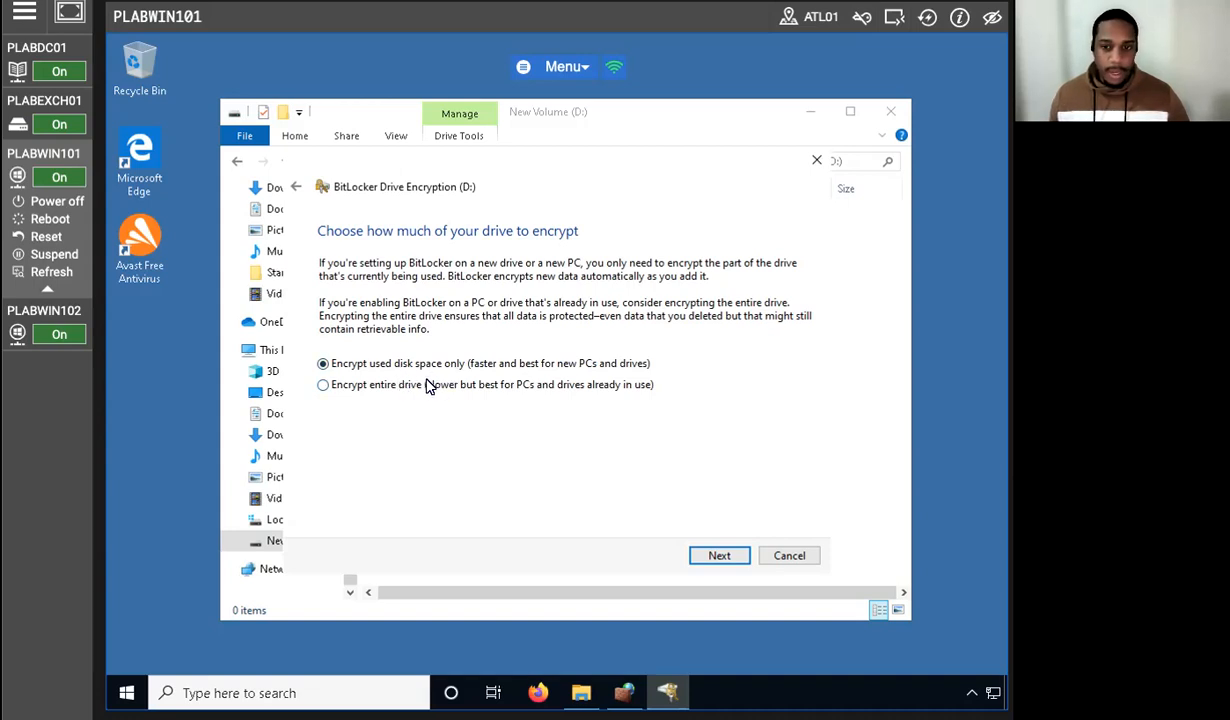
Choose to encrypt the entire drive using the new encryption mode, and start encrypting D:
{"action": "left_click", "coordinate": [382, 386]}
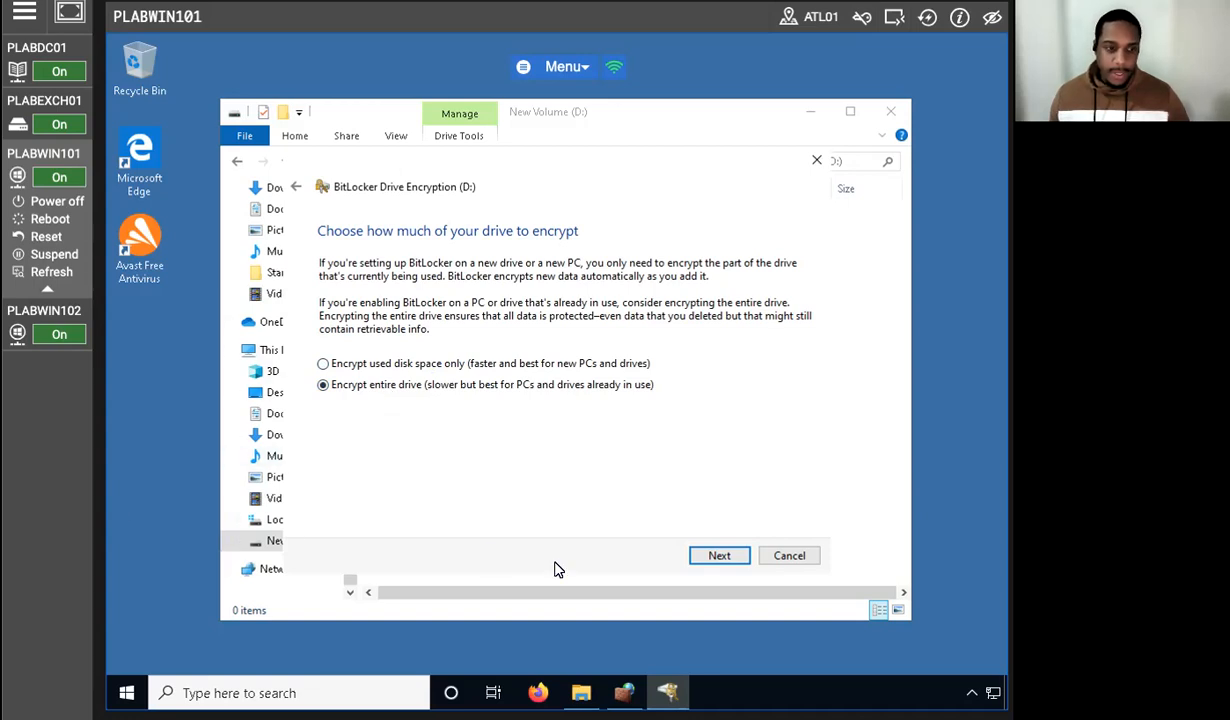
{"action": "left_click", "coordinate": [712, 555]}
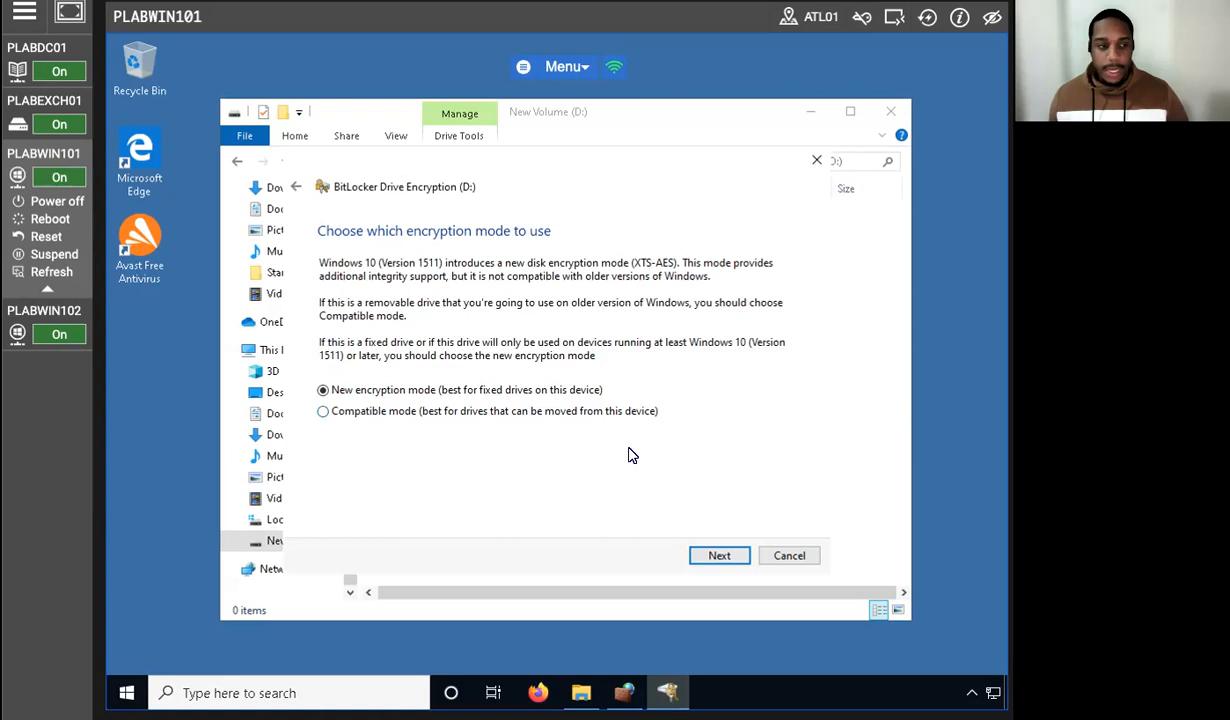
{"action": "left_click", "coordinate": [714, 553]}
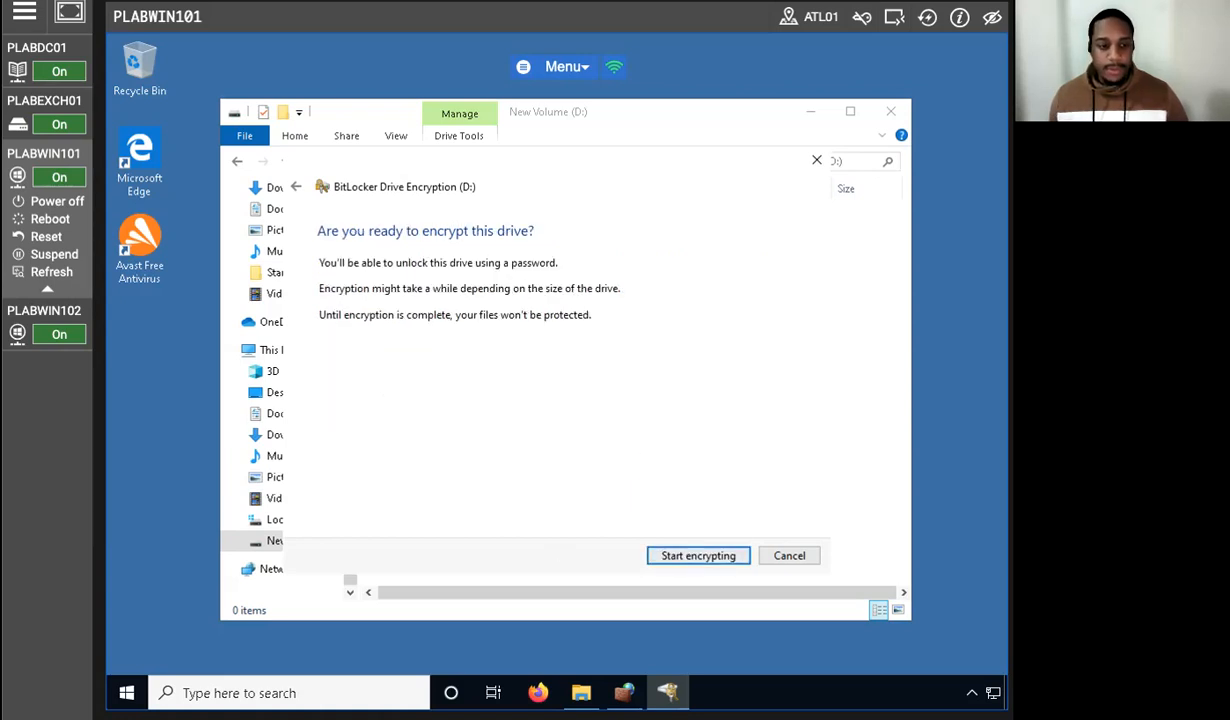
{"action": "left_click", "coordinate": [692, 556]}
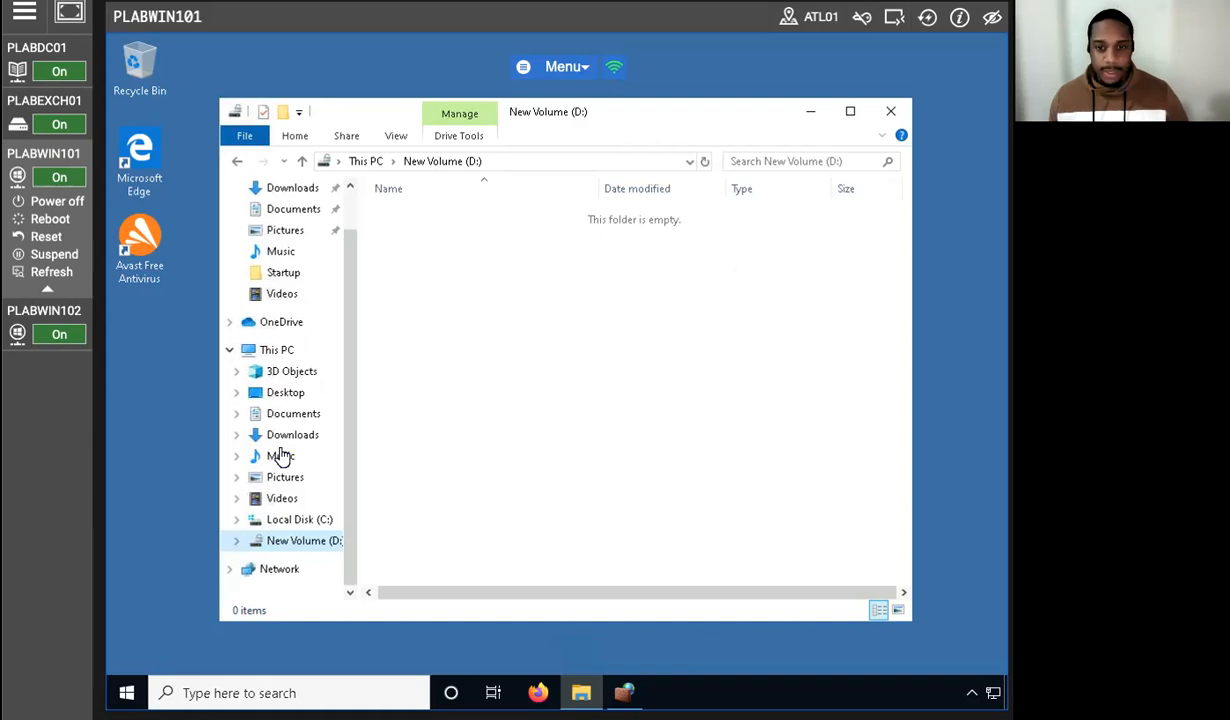
Check the D: drive under This PC, close File Explorer and restart PLABWIN101
{"action": "left_click", "coordinate": [268, 351]}
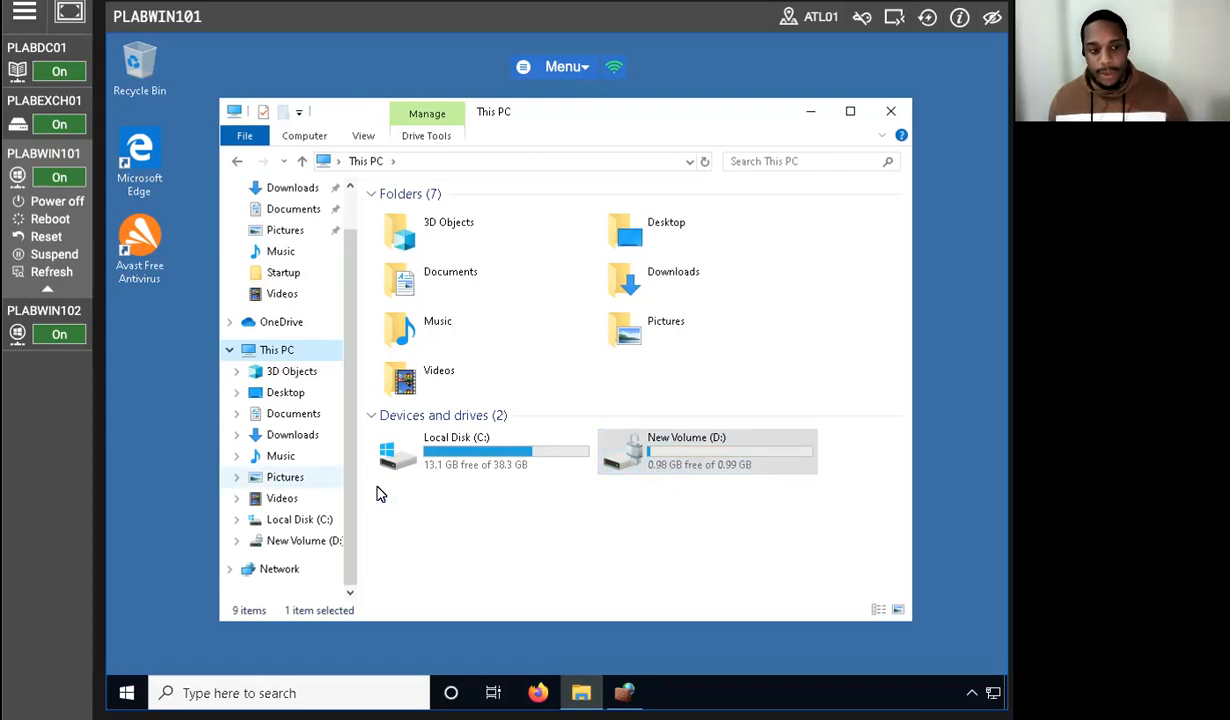
{"action": "left_click", "coordinate": [890, 111]}
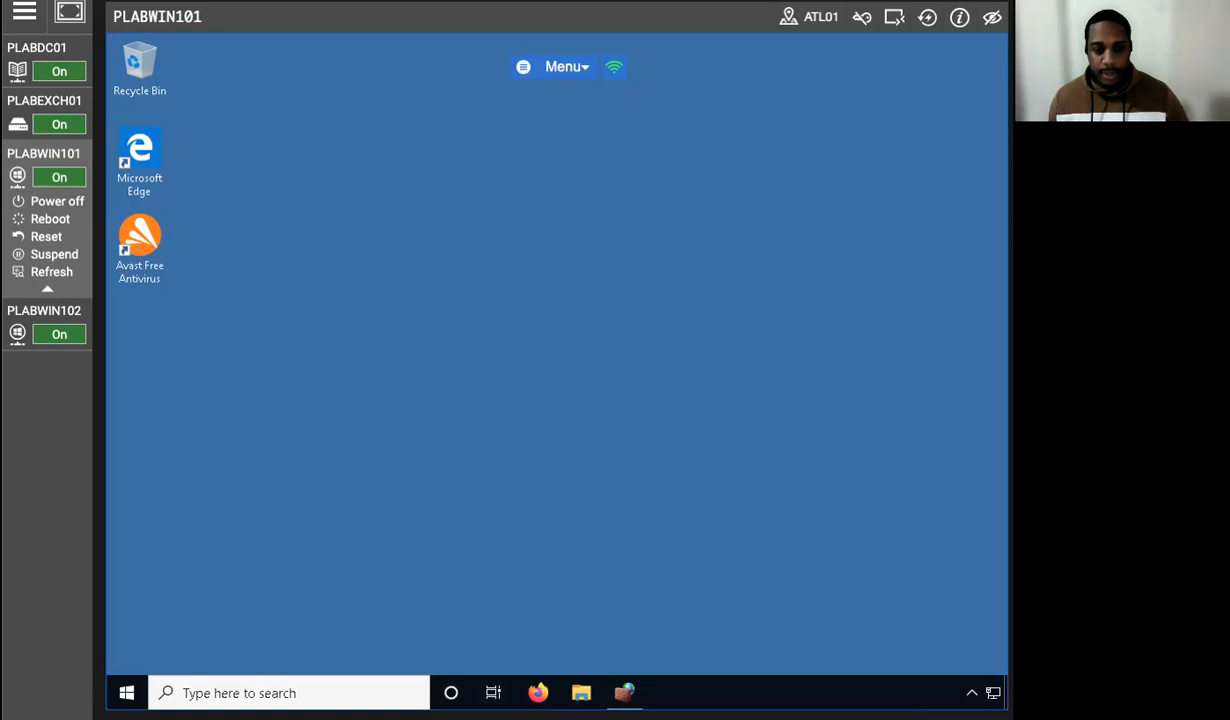
{"action": "right_click", "coordinate": [127, 692]}
{"action": "mouse_move", "coordinate": [209, 644]}
{"action": "left_click", "coordinate": [397, 640]}
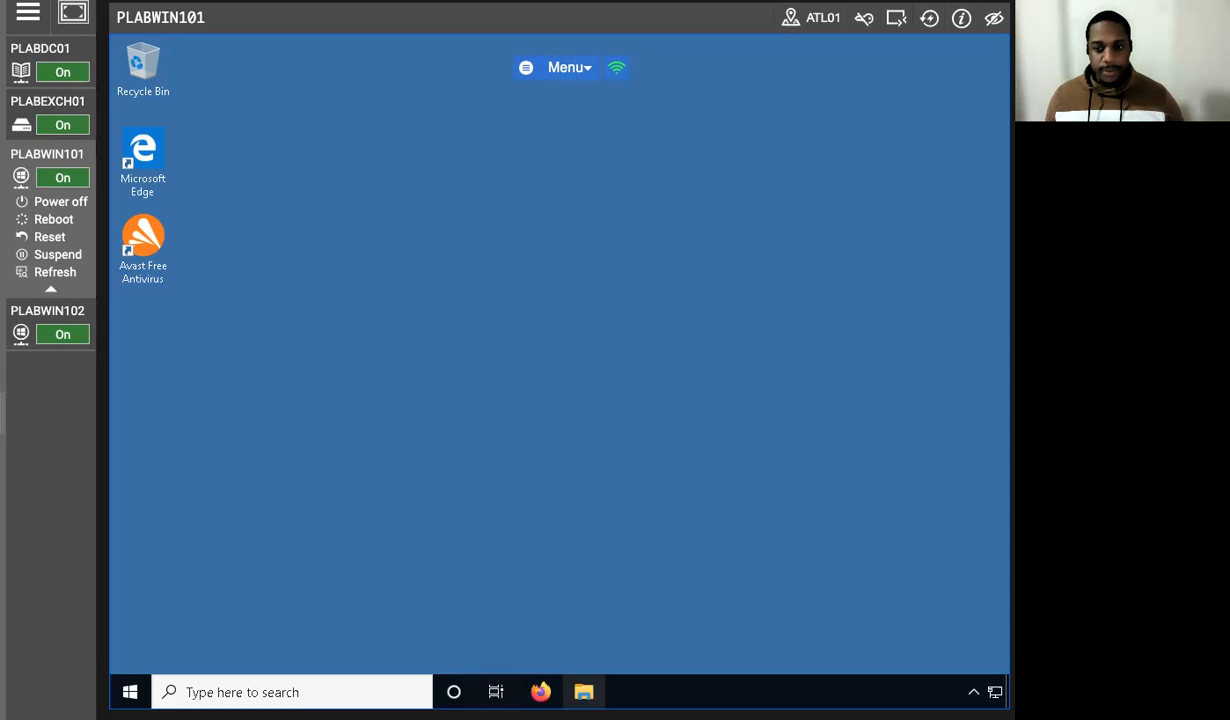
Unlock the BitLocker-protected D: drive from File Explorer by entering the drive password, and close File Explorer
{"action": "left_click", "coordinate": [584, 692]}
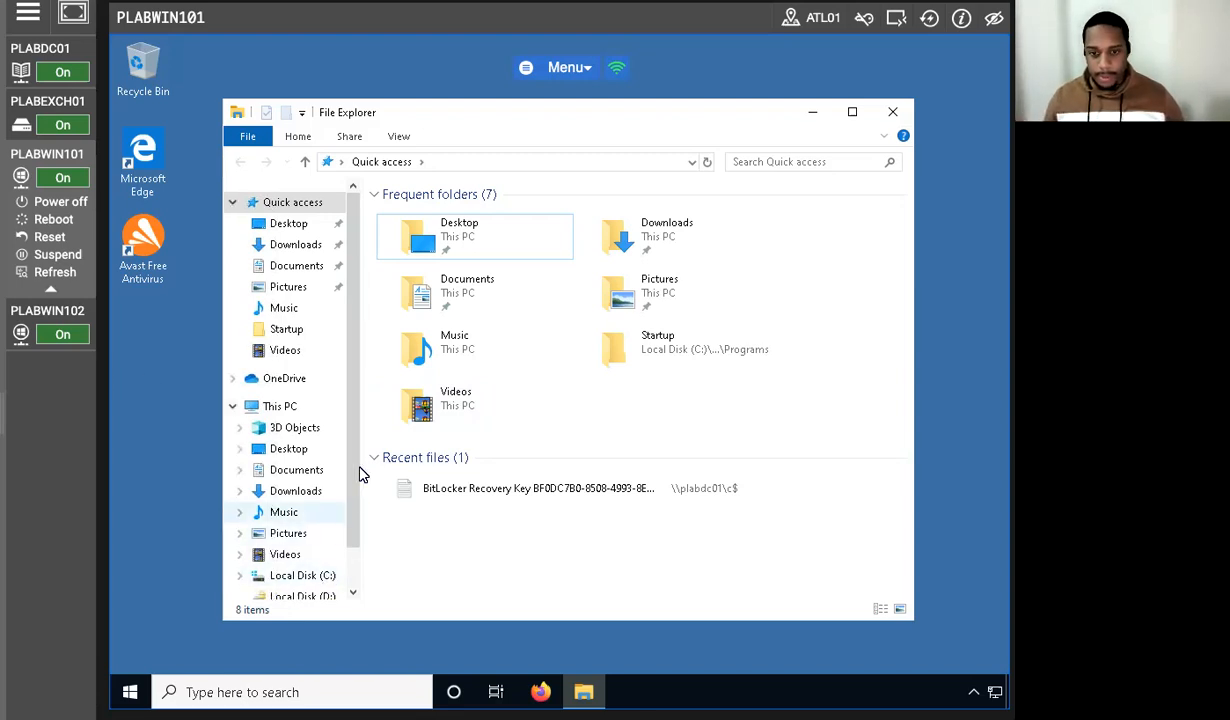
{"action": "scroll", "coordinate": [351, 480], "scroll_direction": "down", "scroll_amount": 1}
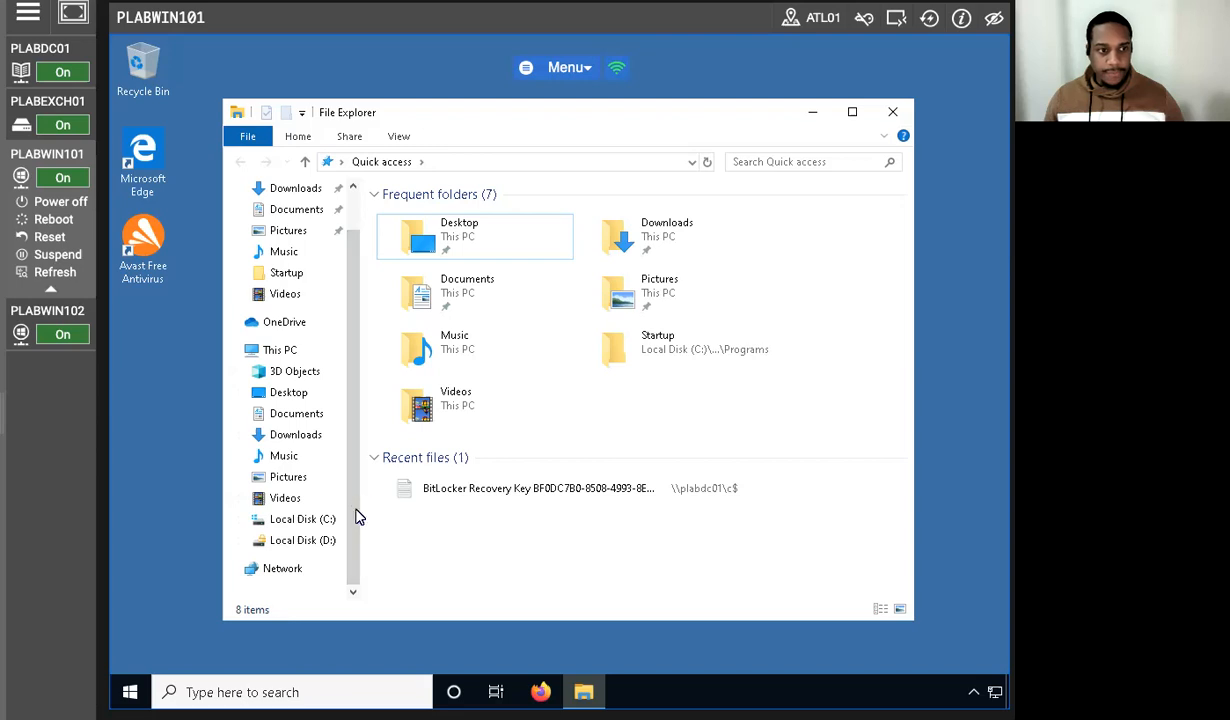
{"action": "left_click", "coordinate": [303, 545]}
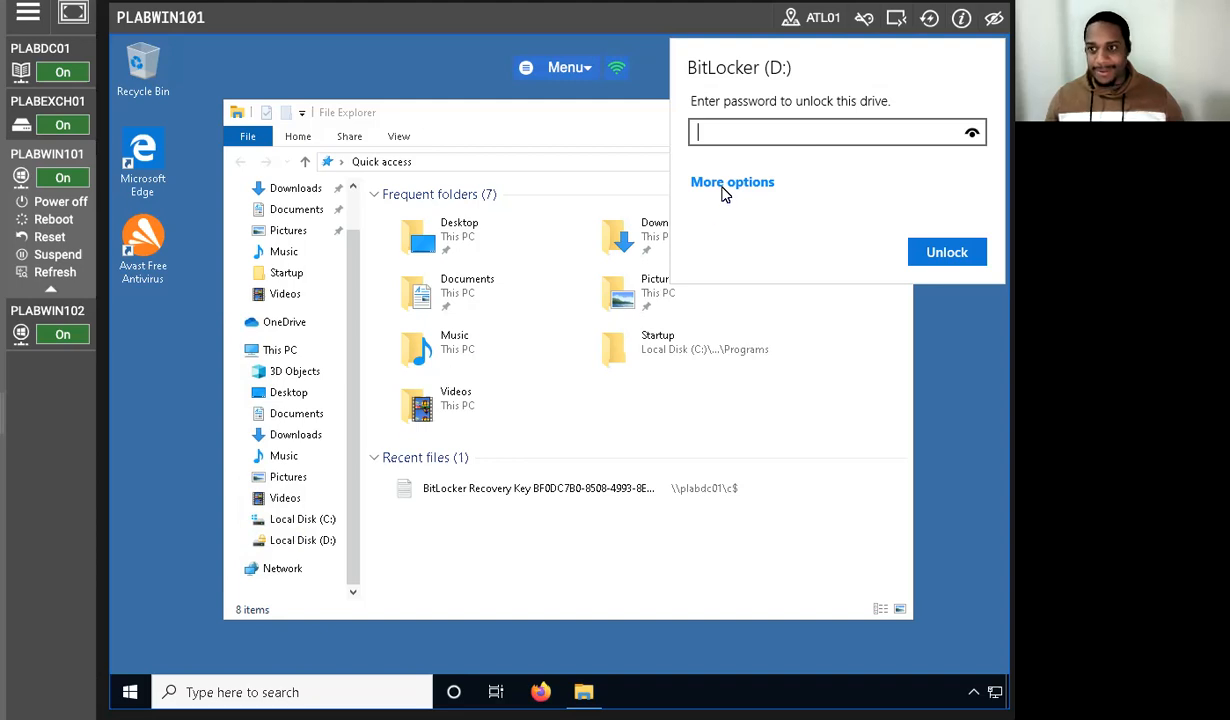
{"action": "type", "text": "*********"}
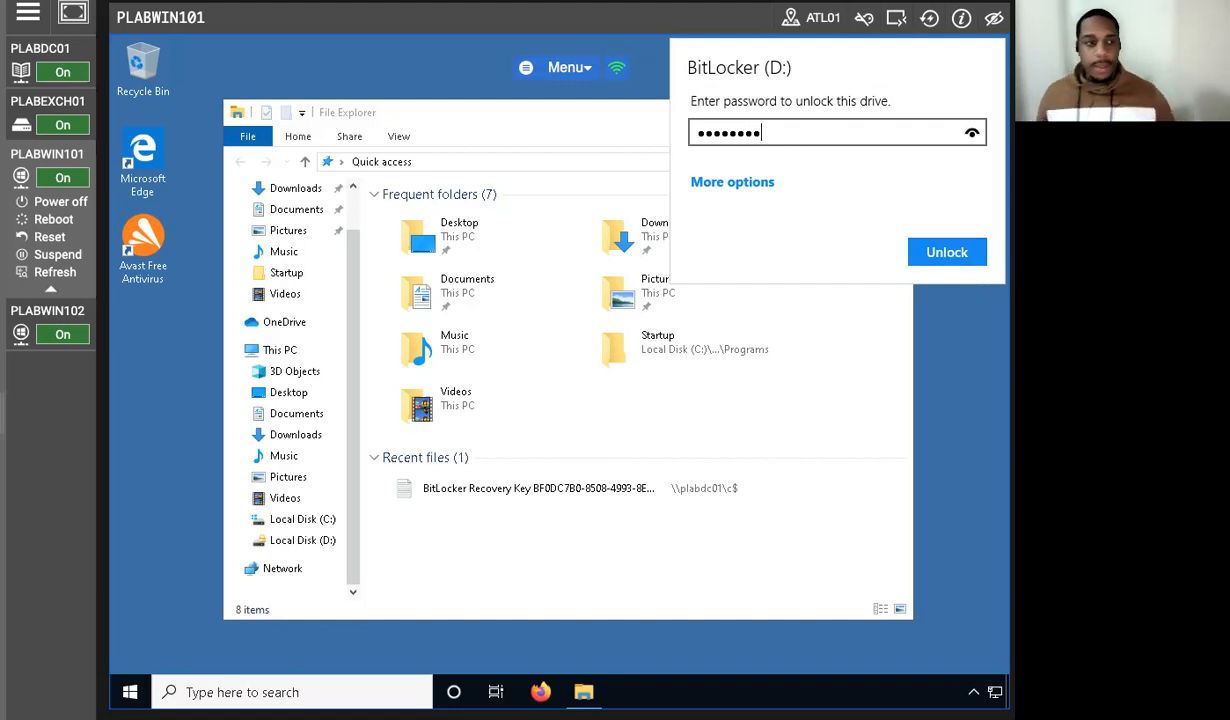
{"action": "left_click", "coordinate": [947, 252]}
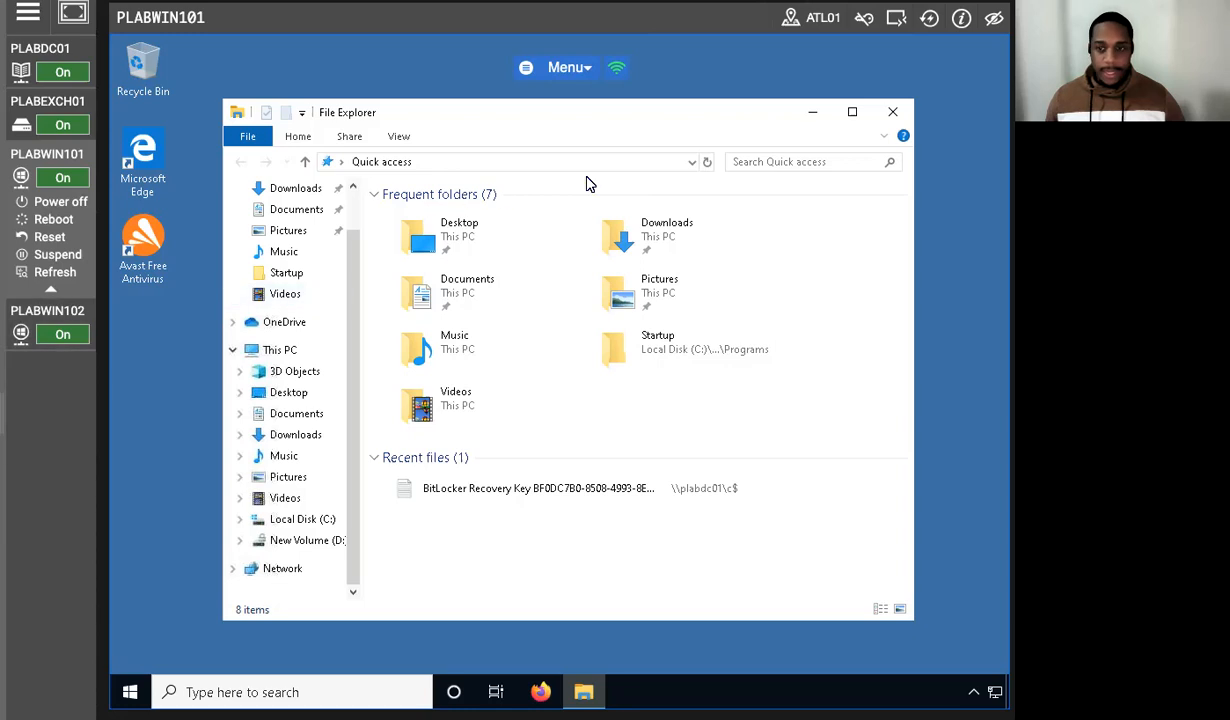
{"action": "left_click", "coordinate": [891, 121]}
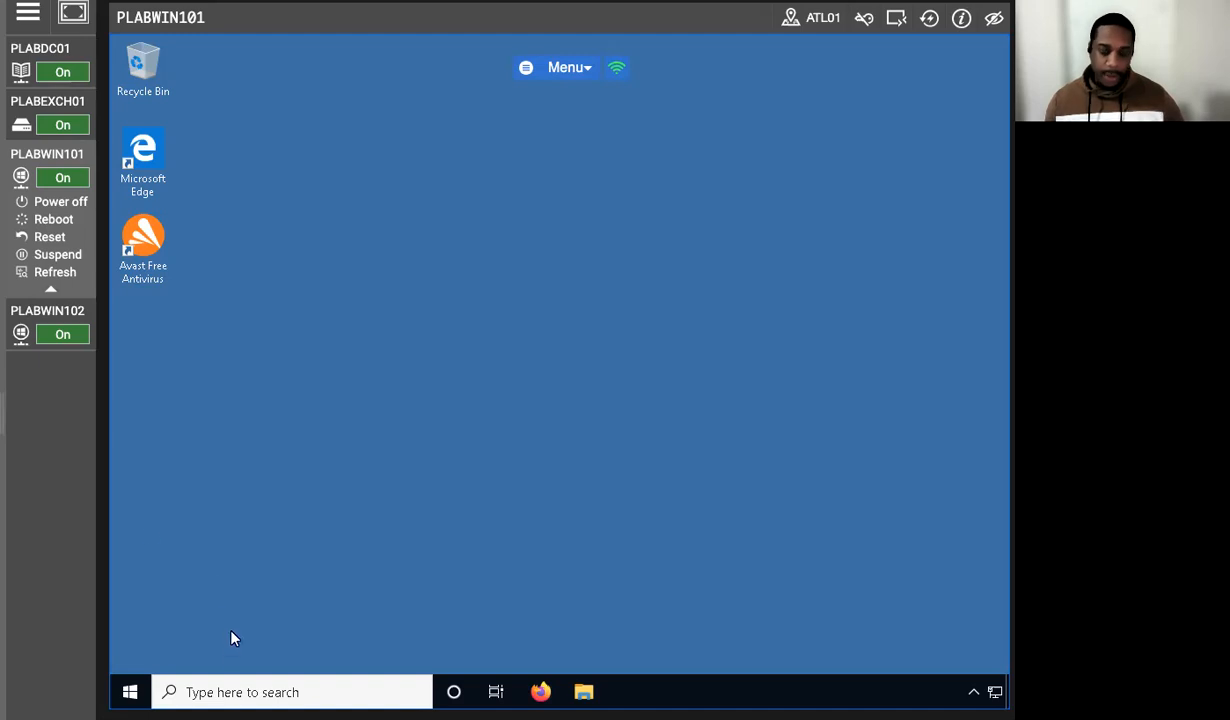
Find Command Prompt by searching for cmd and open it on PLABWIN101
{"action": "left_click", "coordinate": [208, 688]}
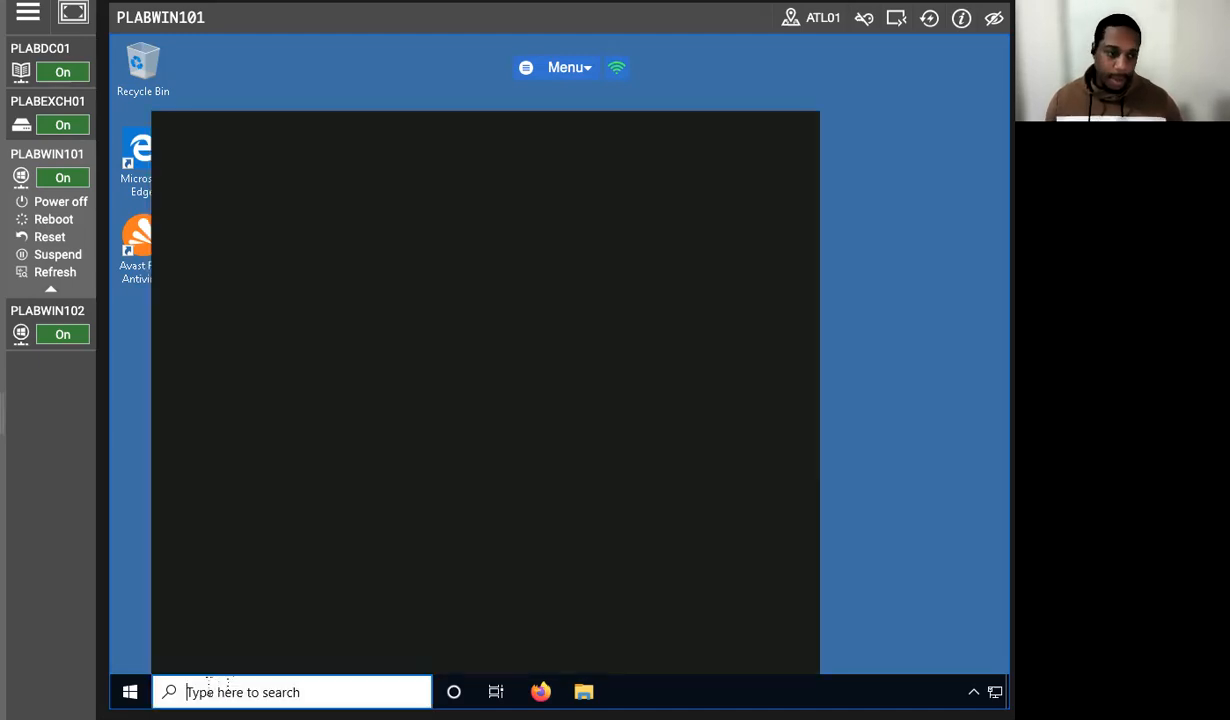
{"action": "type", "text": "cmd"}
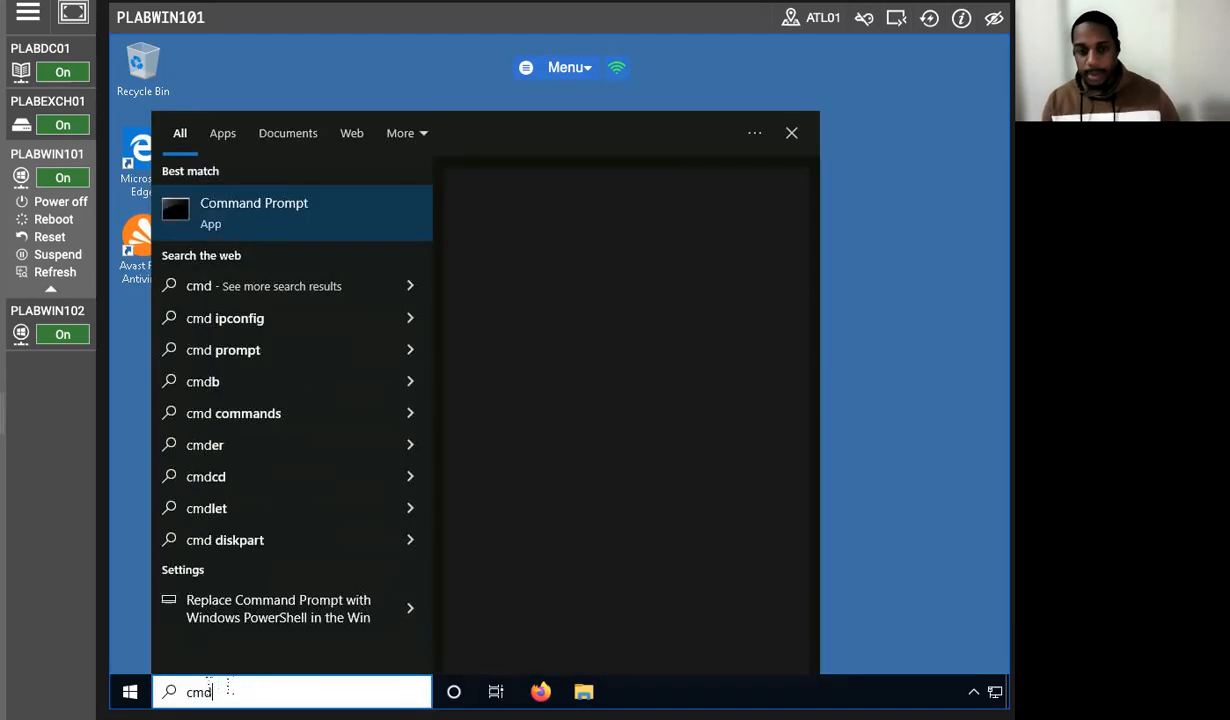
{"action": "key", "text": "Return"}
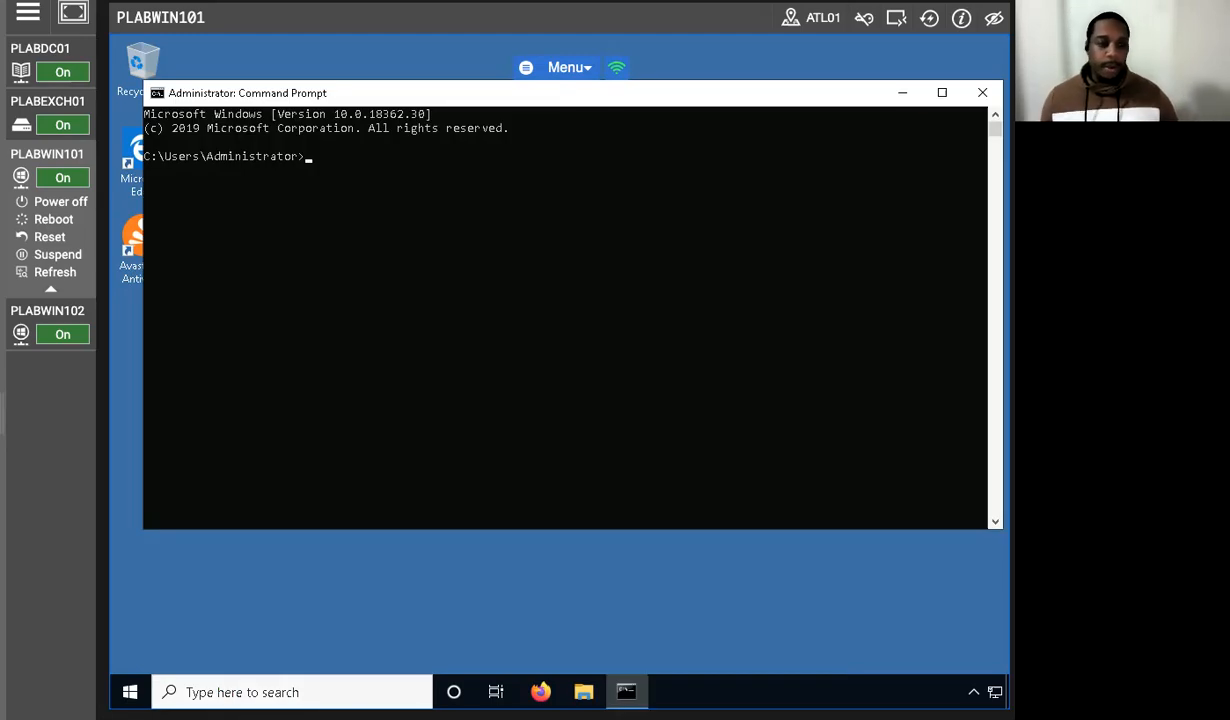
Run manage-bde -status and check the conversion status reported for volume D:
{"action": "type", "text": "mana"}
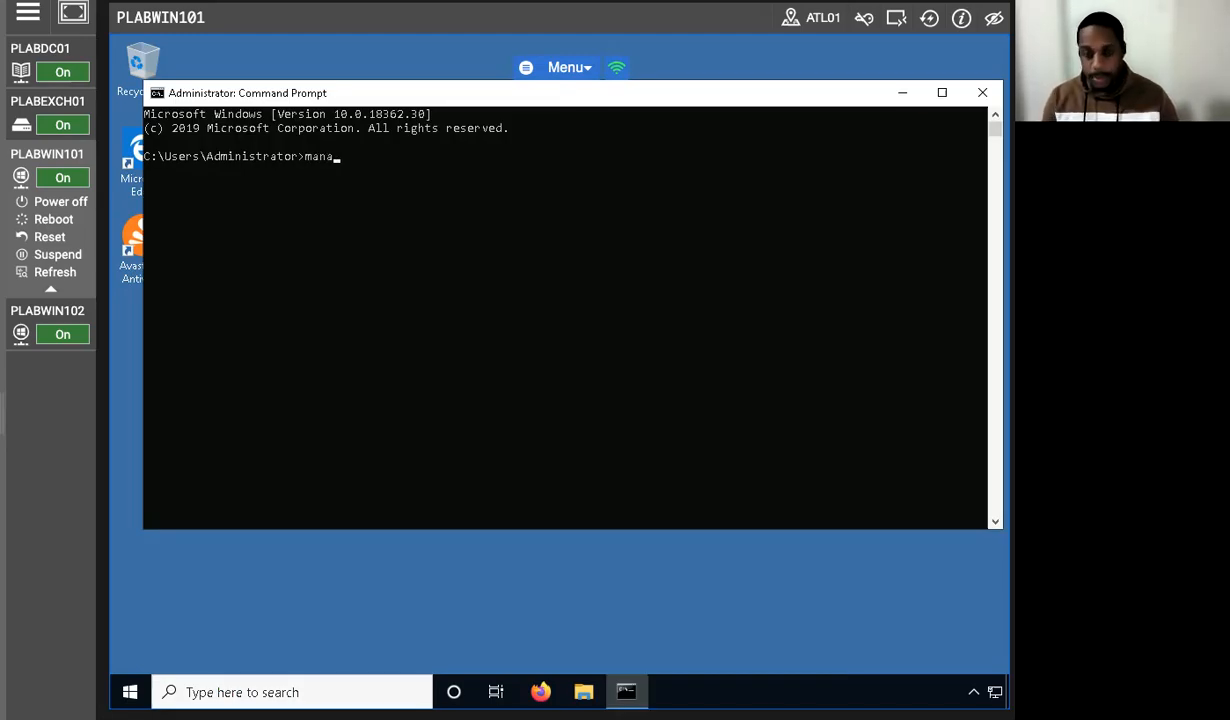
{"action": "type", "text": "ge-bed-s"}
{"action": "type", "text": "t"}
{"action": "key", "text": "BackSpace"}
{"action": "key", "text": "BackSpace"}
{"action": "key", "text": "BackSpace"}
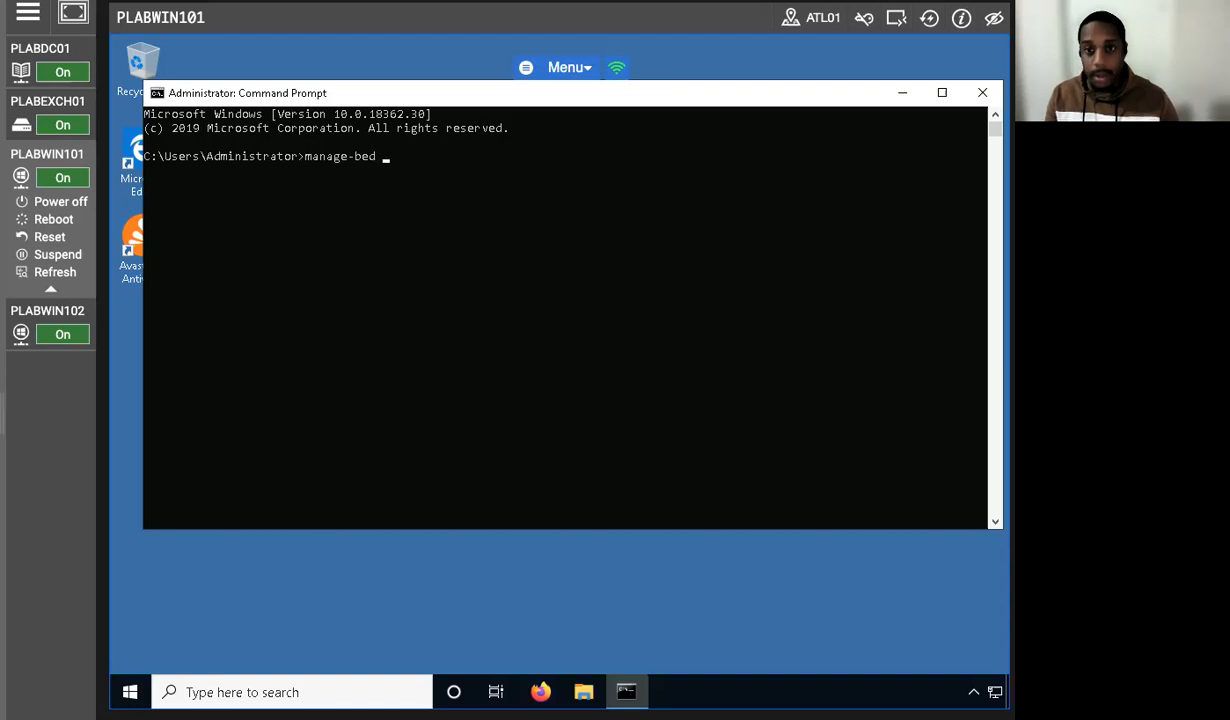
{"action": "type", "text": "-status"}
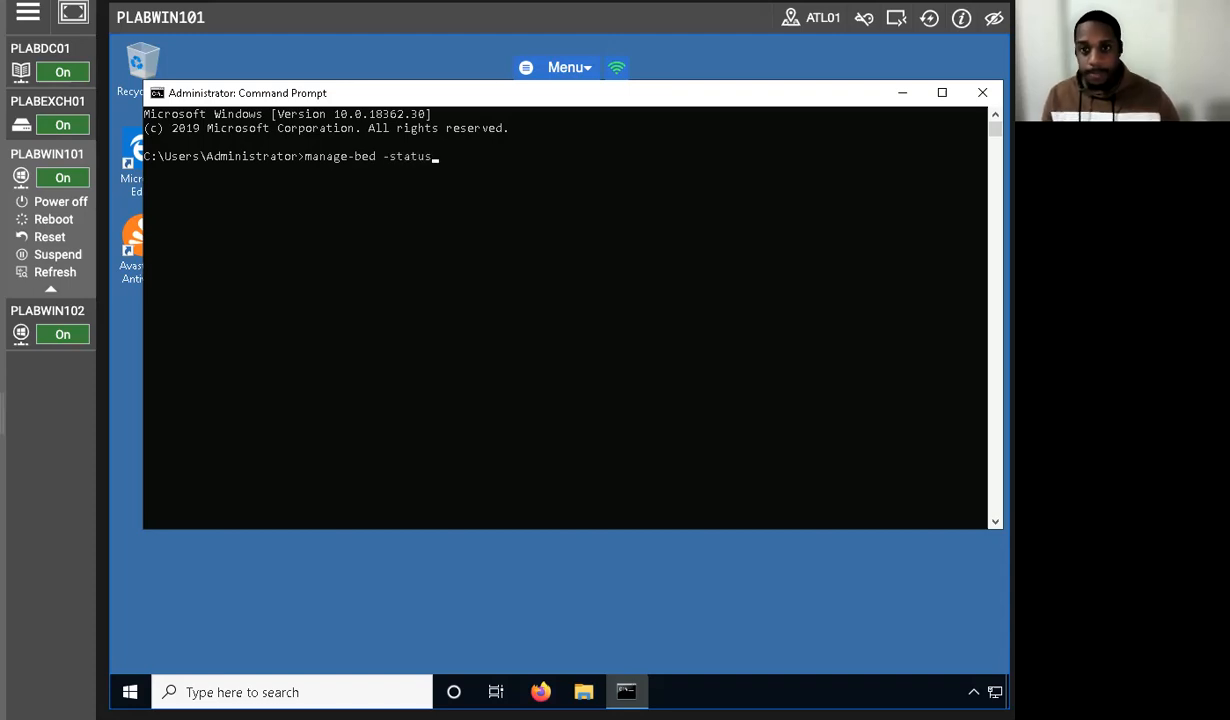
{"action": "key", "text": "Left"}
{"action": "key", "text": "Left"}
{"action": "key", "text": "Left"}
{"action": "key", "text": "Left"}
{"action": "key", "text": "Left"}
{"action": "key", "text": "Left"}
{"action": "key", "text": "Left"}
{"action": "key", "text": "Left"}
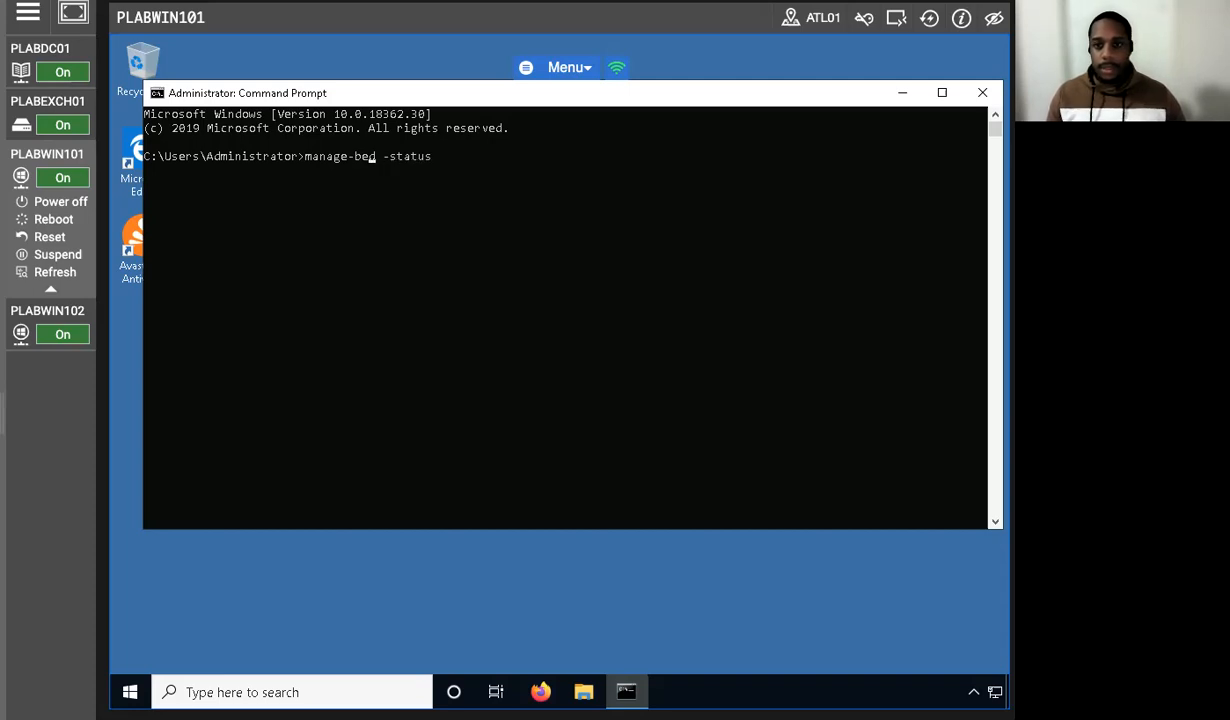
{"action": "key", "text": "Delete"}
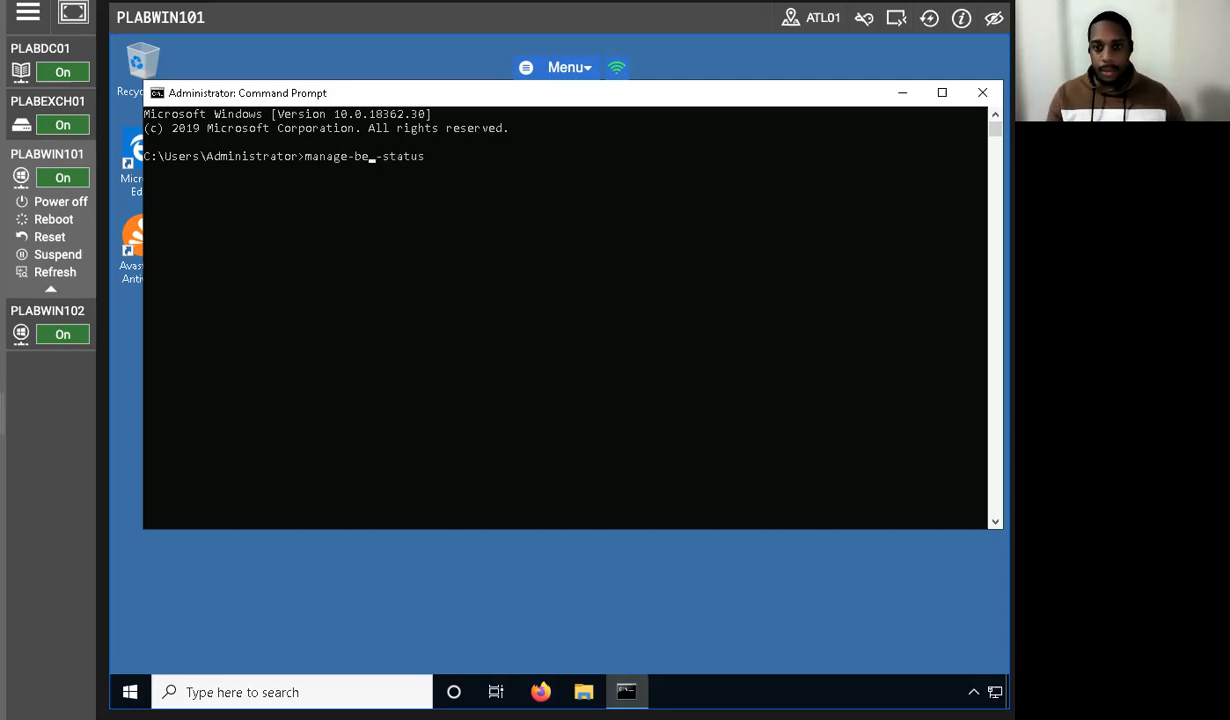
{"action": "key", "text": "BackSpace"}
{"action": "type", "text": "de"}
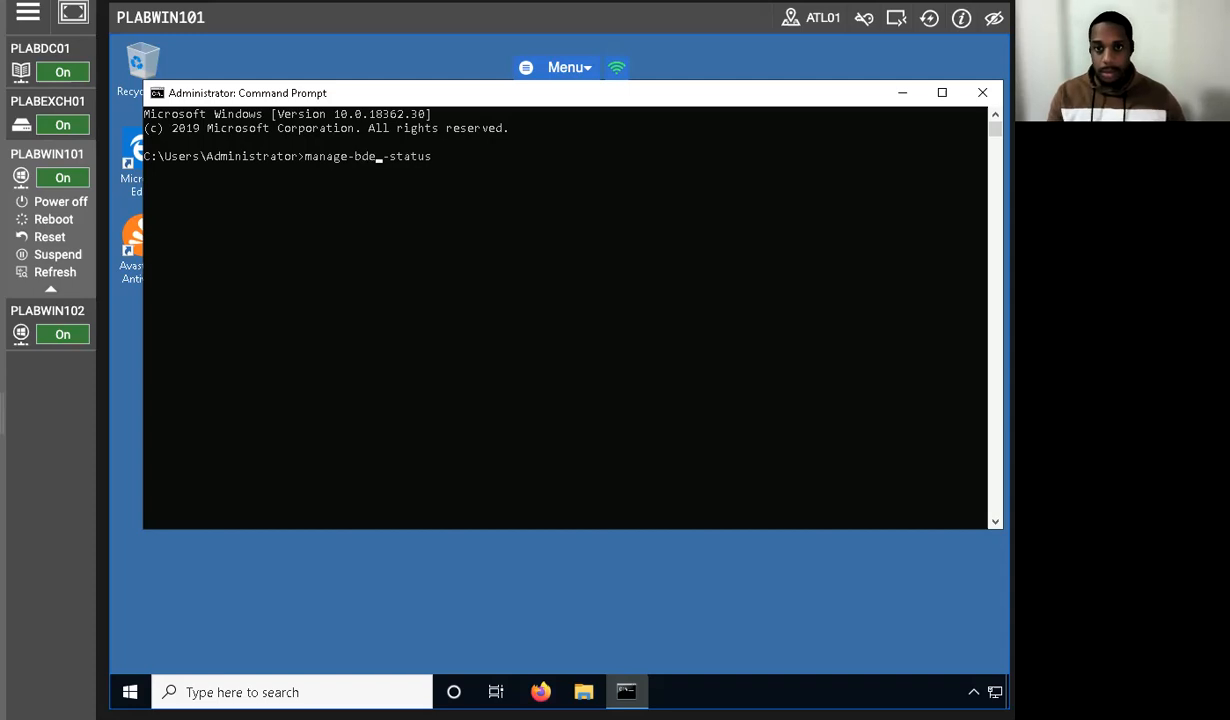
{"action": "key", "text": "Return"}
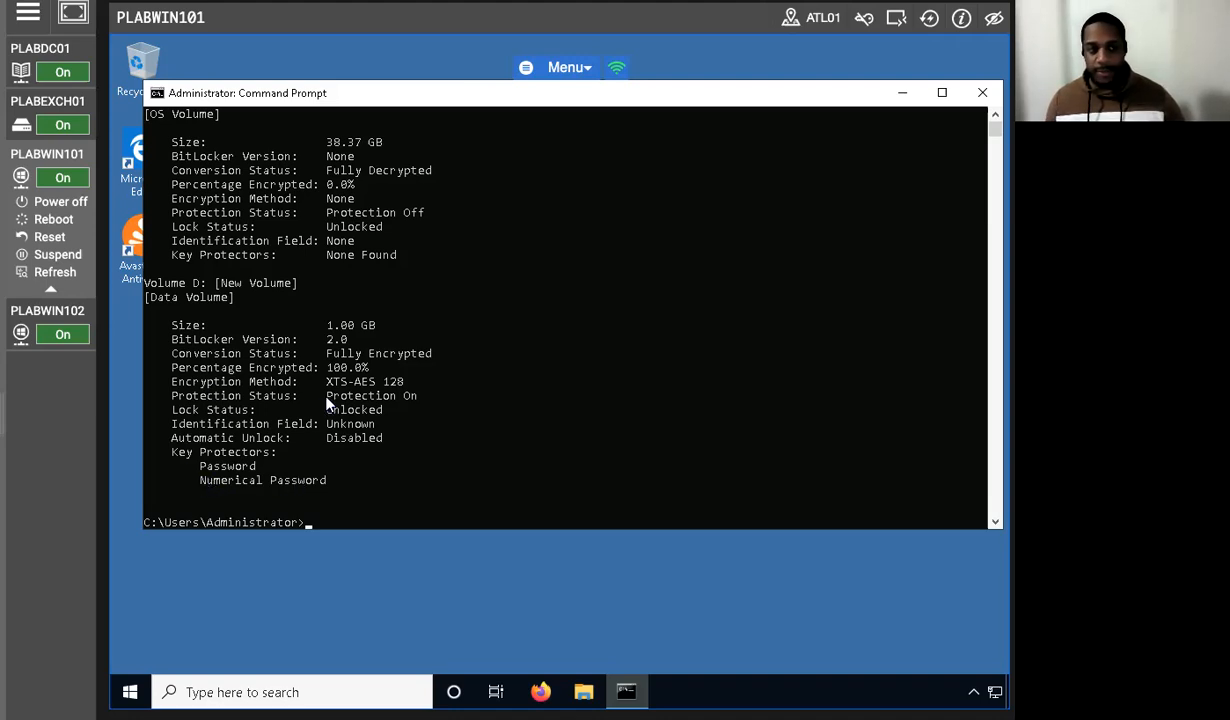
{"action": "scroll", "coordinate": [362, 430], "scroll_direction": "down", "scroll_amount": 4}
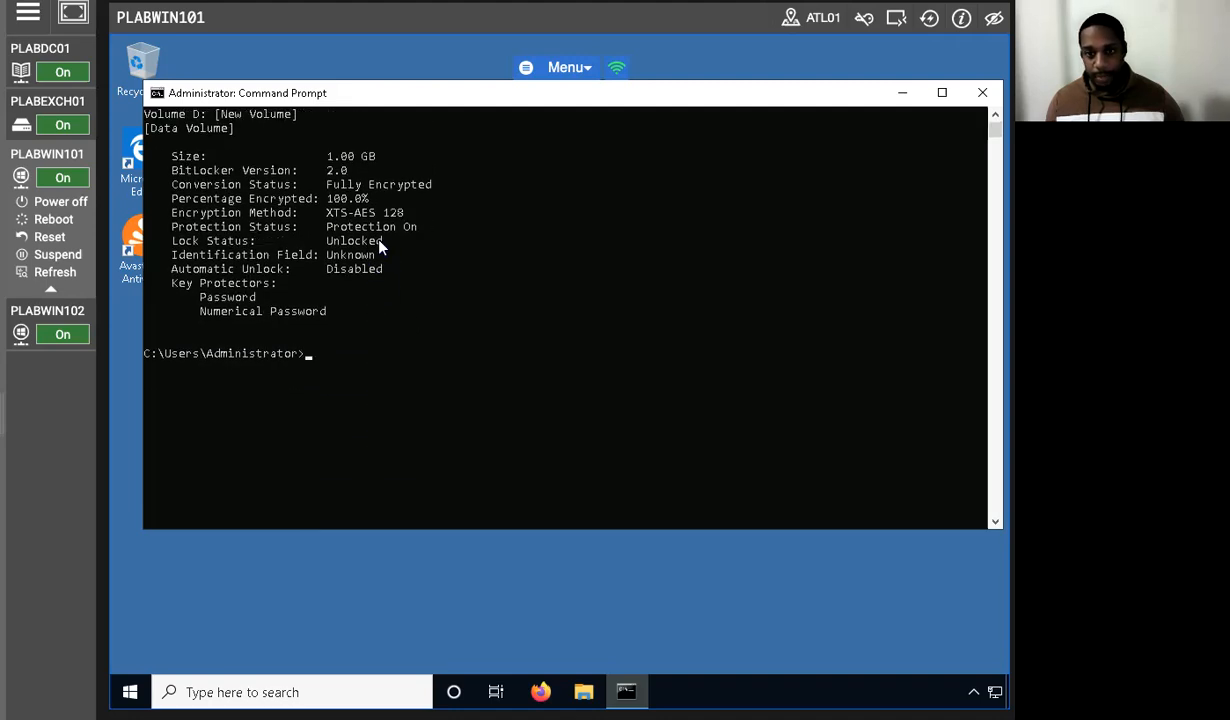
{"action": "left_click_drag", "start_coordinate": [252, 181], "coordinate": [470, 190]}
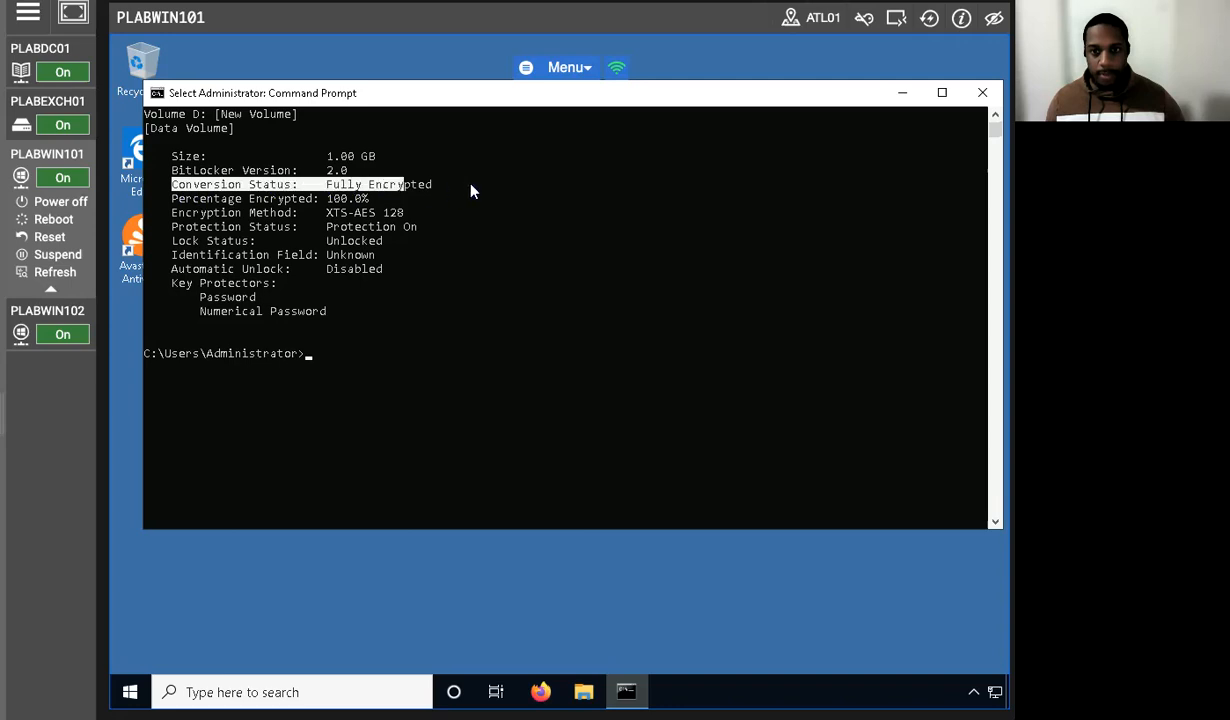
{"action": "left_click", "coordinate": [308, 355]}
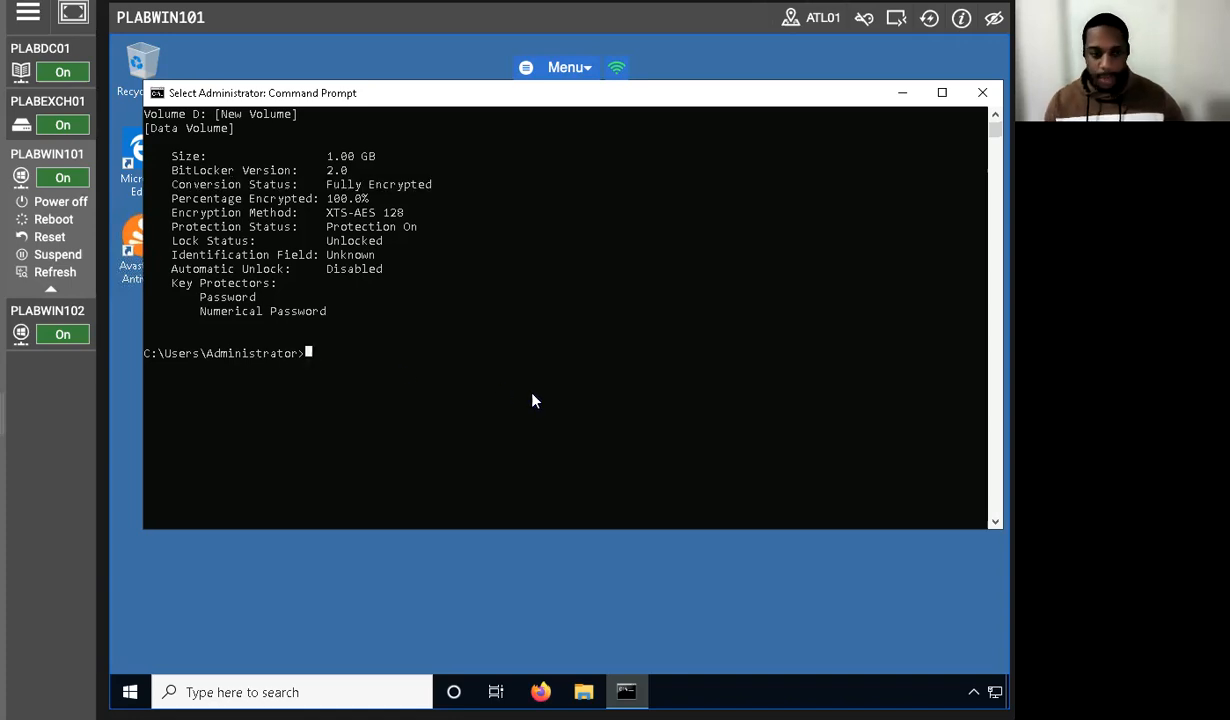
Turn off BitLocker and start decrypting the D: volume with the command manage-bde -off D:
{"action": "key", "text": "Up"}
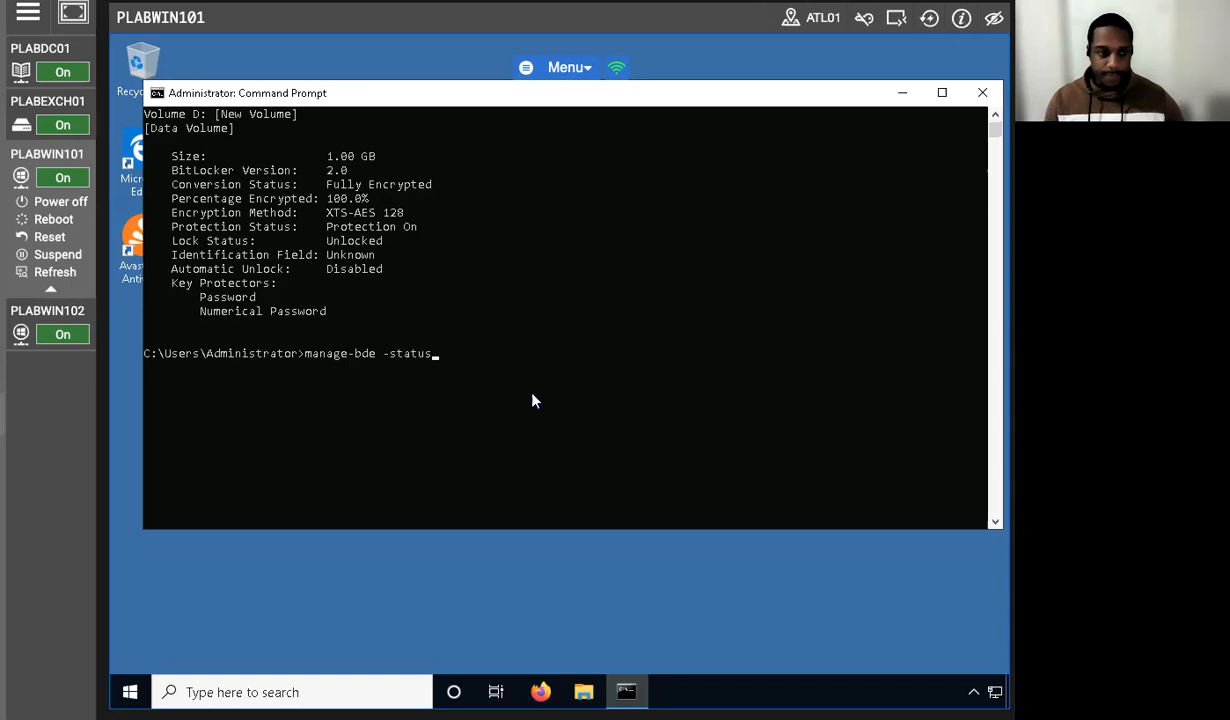
{"action": "key", "text": "BackSpace"}
{"action": "key", "text": "BackSpace"}
{"action": "key", "text": "BackSpace"}
{"action": "key", "text": "BackSpace"}
{"action": "key", "text": "BackSpace"}
{"action": "key", "text": "BackSpace"}
{"action": "type", "text": "off D:"}
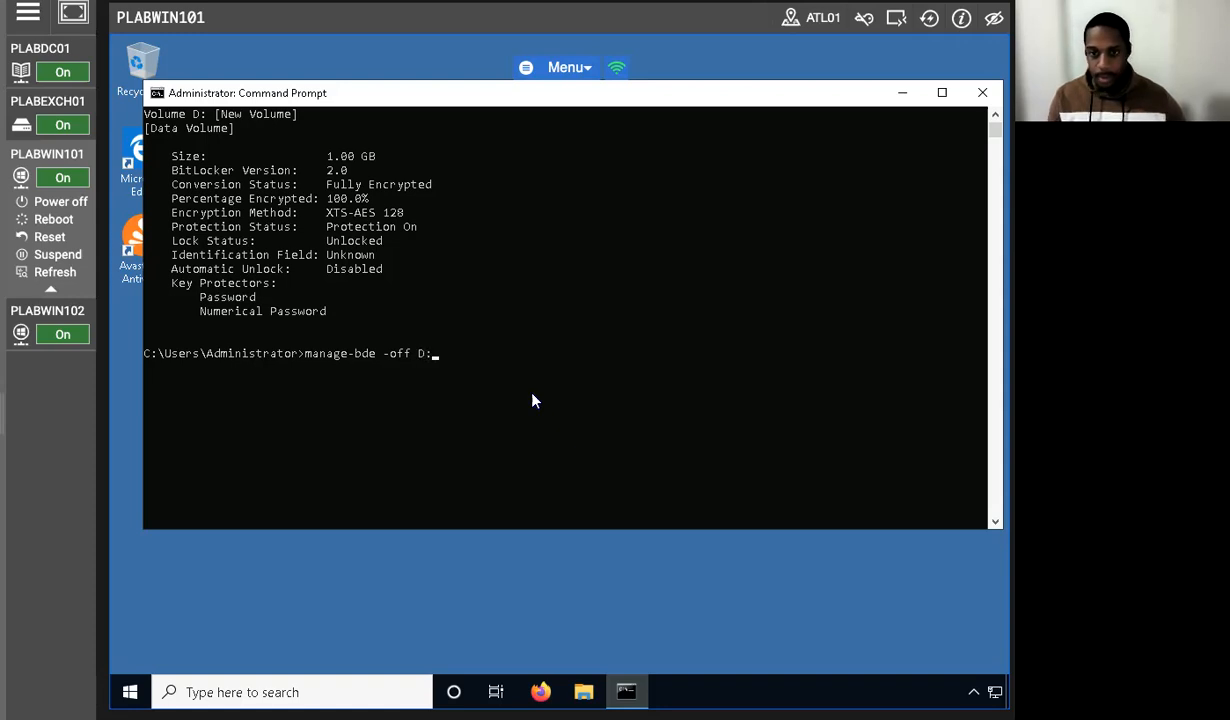
{"action": "key", "text": "Return"}
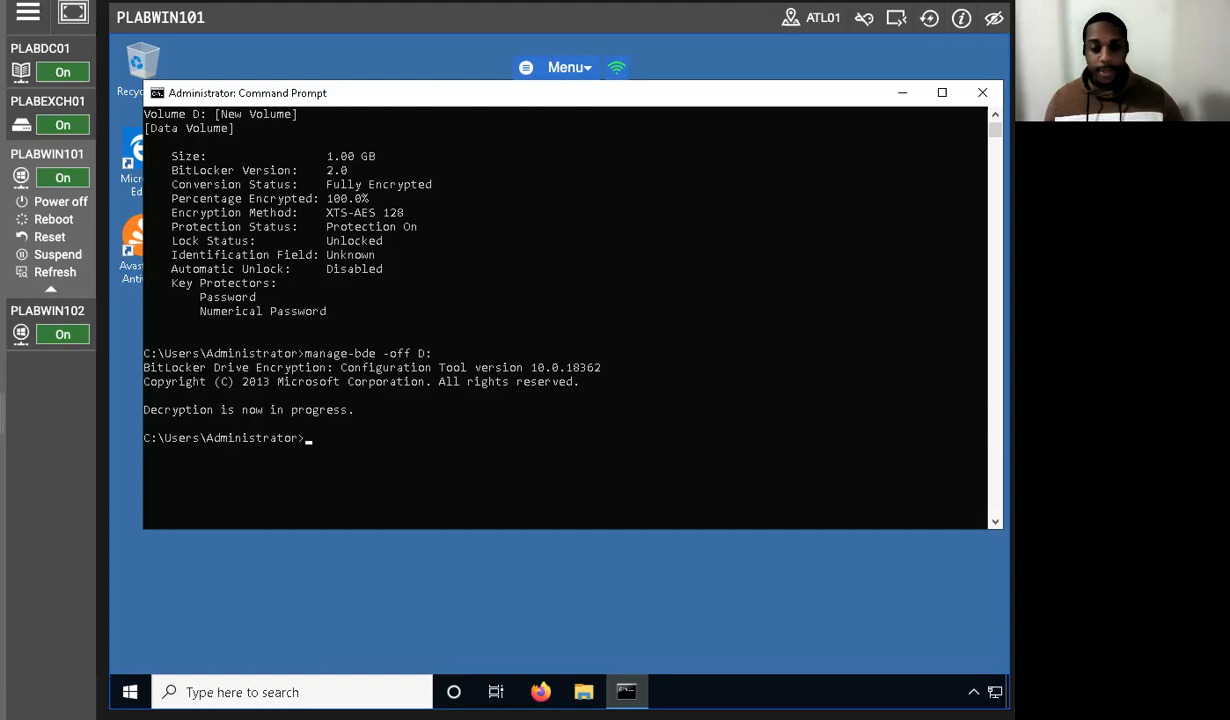
{"action": "left_click_drag", "start_coordinate": [364, 411], "coordinate": [166, 419]}
{"action": "left_click", "coordinate": [168, 411]}
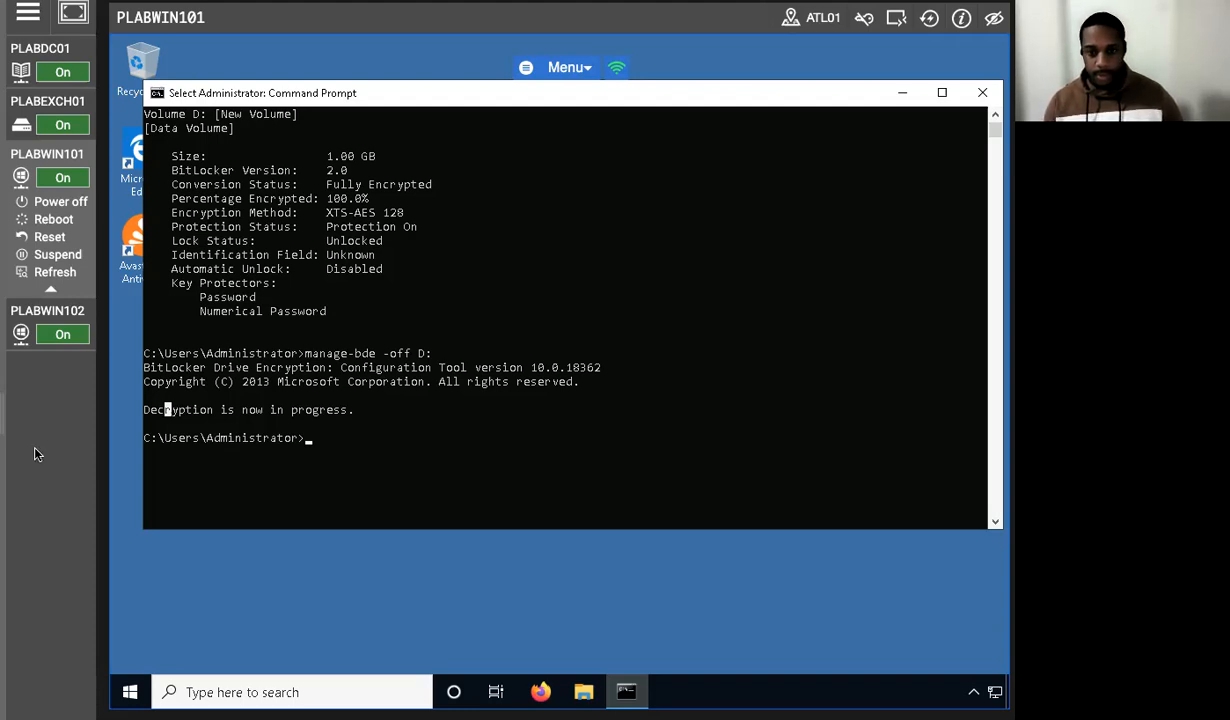
Run manage-bde -status again and highlight volume D:'s conversion status to check the decryption
{"action": "type", "text": "manage-bde -status"}
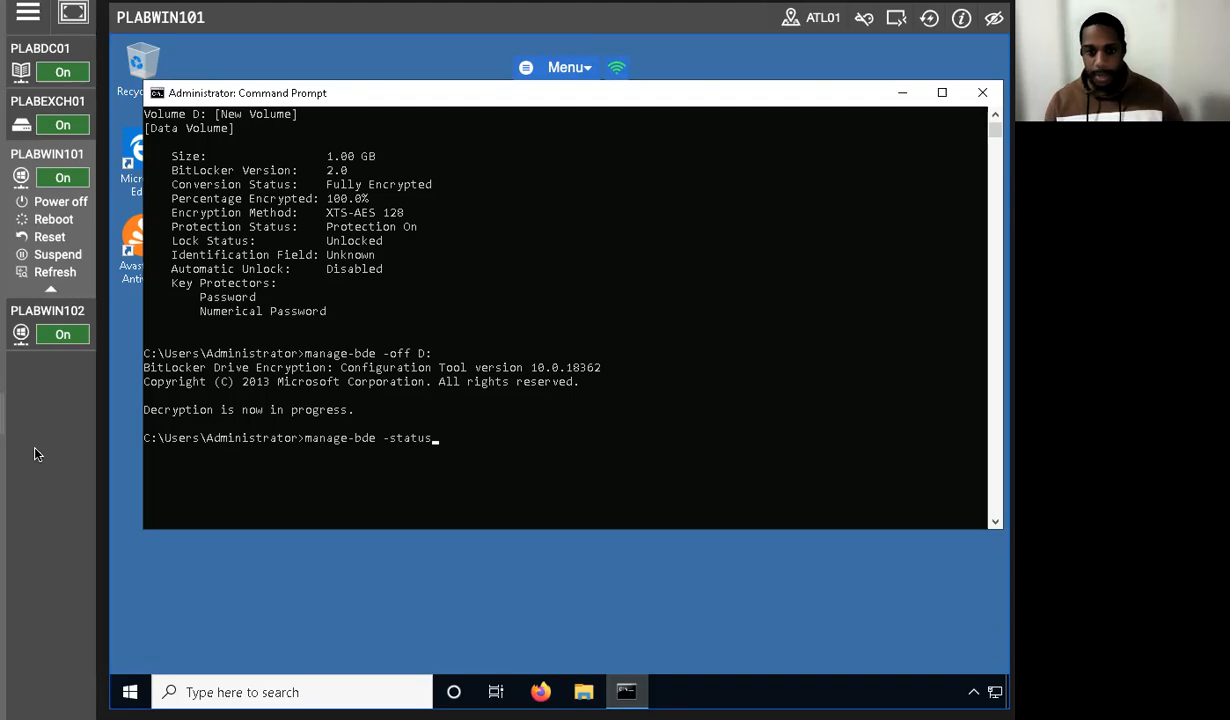
{"action": "key", "text": "Return"}
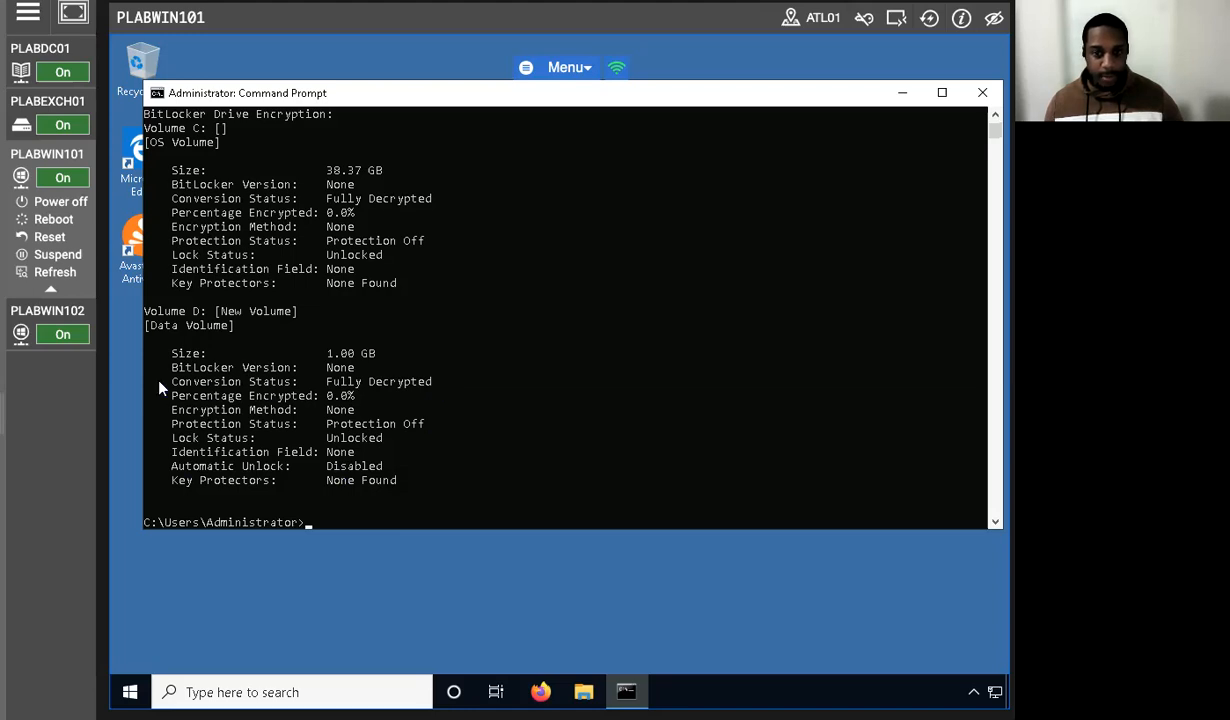
{"action": "left_click_drag", "start_coordinate": [158, 381], "coordinate": [437, 384]}
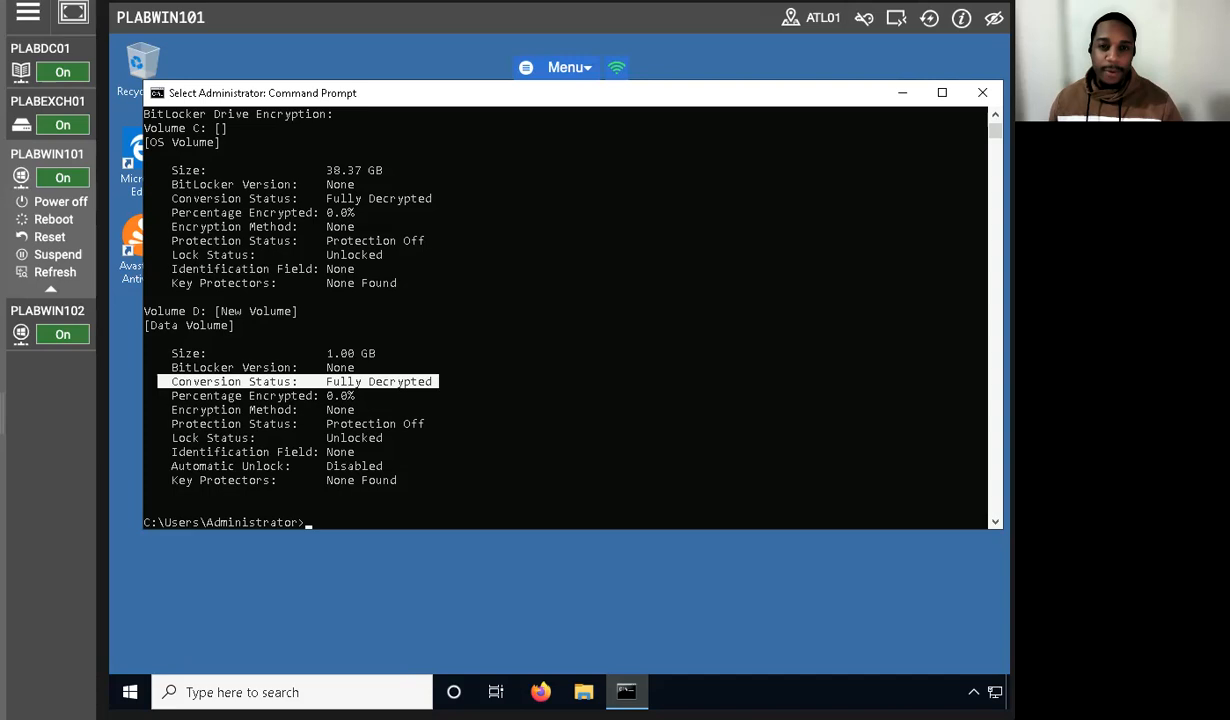
{"action": "left_click", "coordinate": [110, 4]}
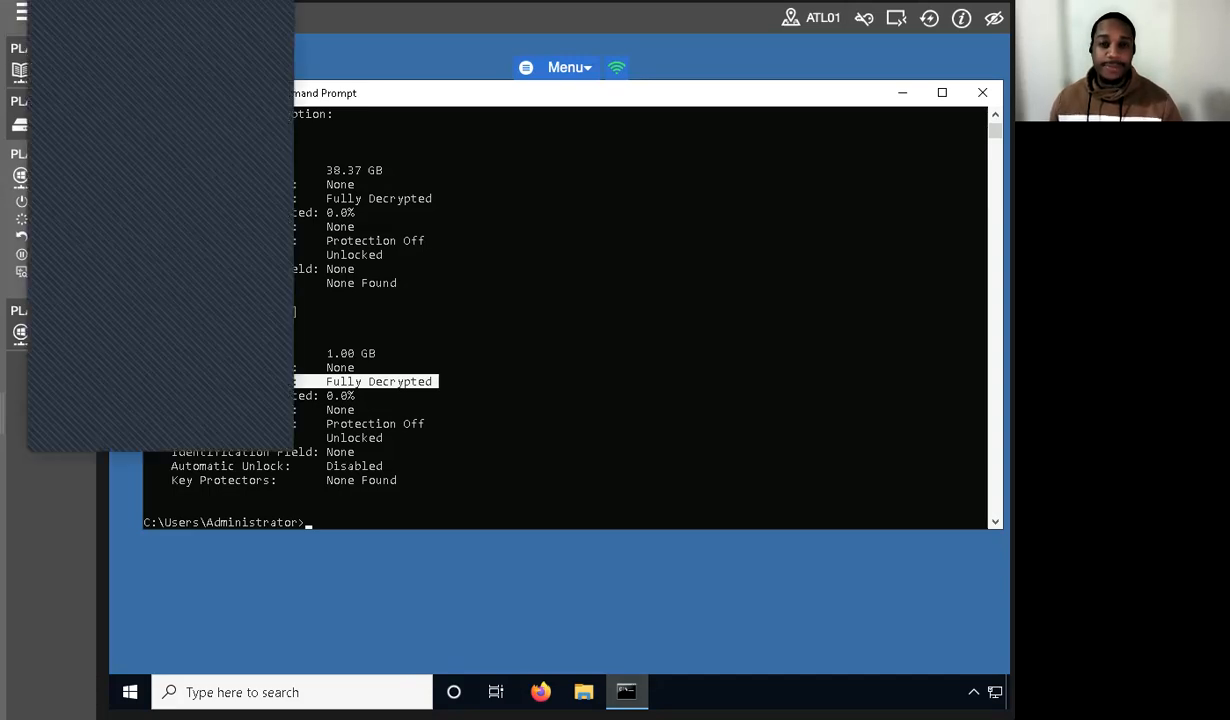